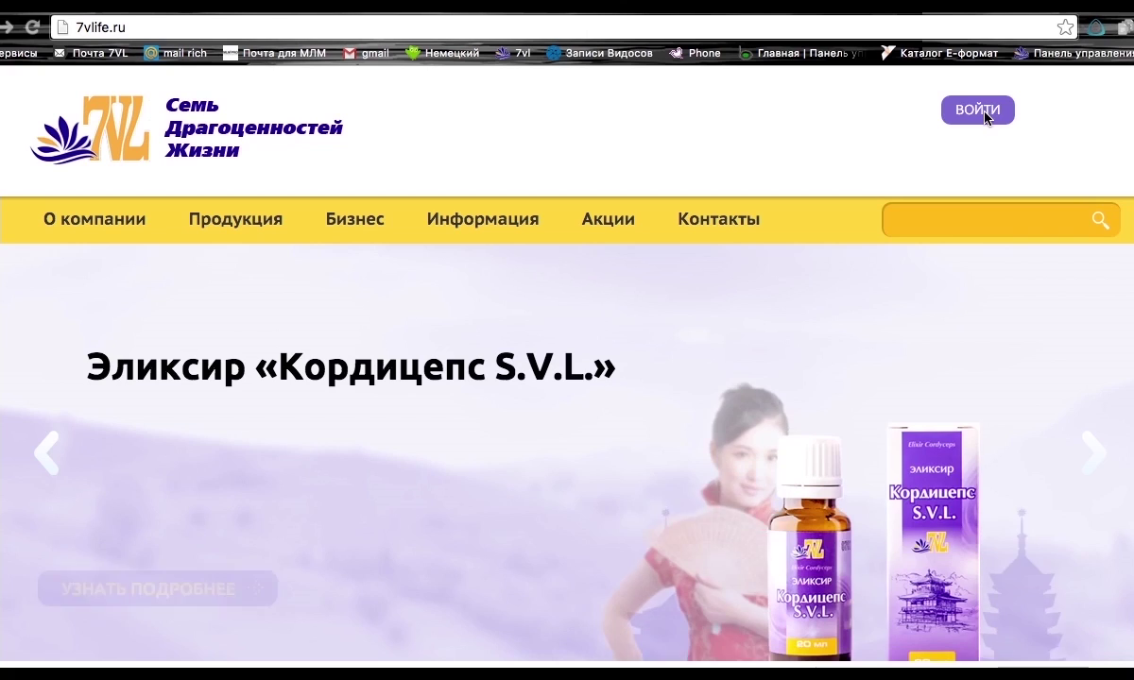
Click ВОЙТИ on 7vlife.ru to bring up the Личный кабинет / Стать партнером / Персональный сайт choice.
{"action": "left_click", "coordinate": [974, 114]}
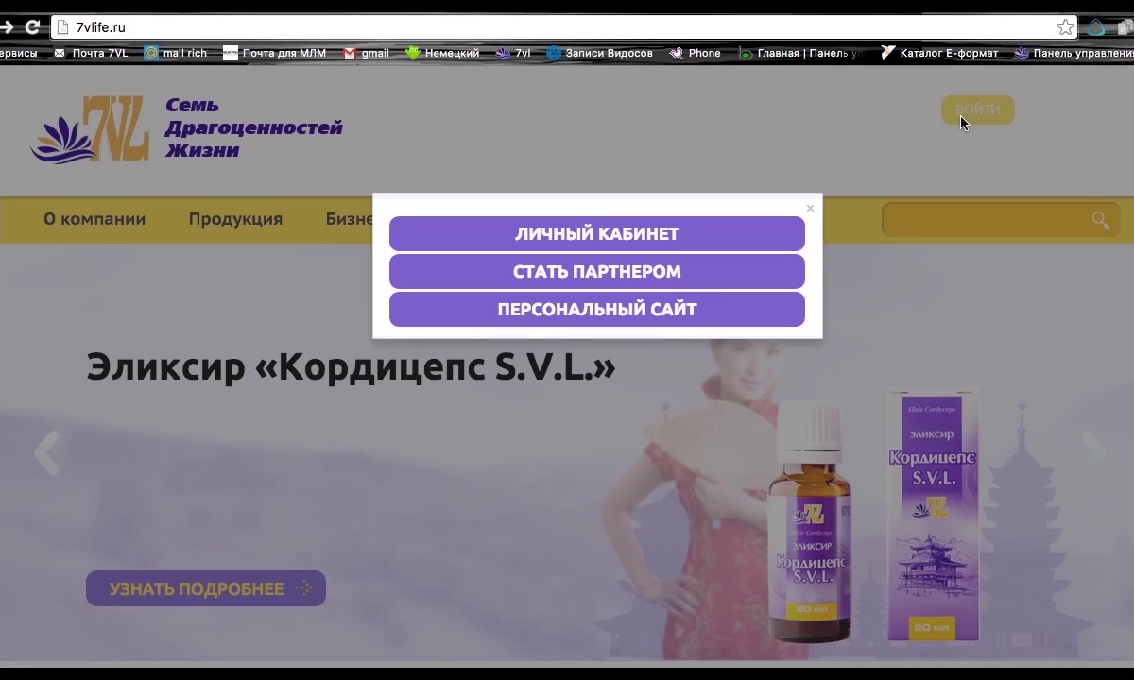
Open the Стать партнером registration form and enter sponsor number 1.
{"action": "left_click", "coordinate": [630, 285]}
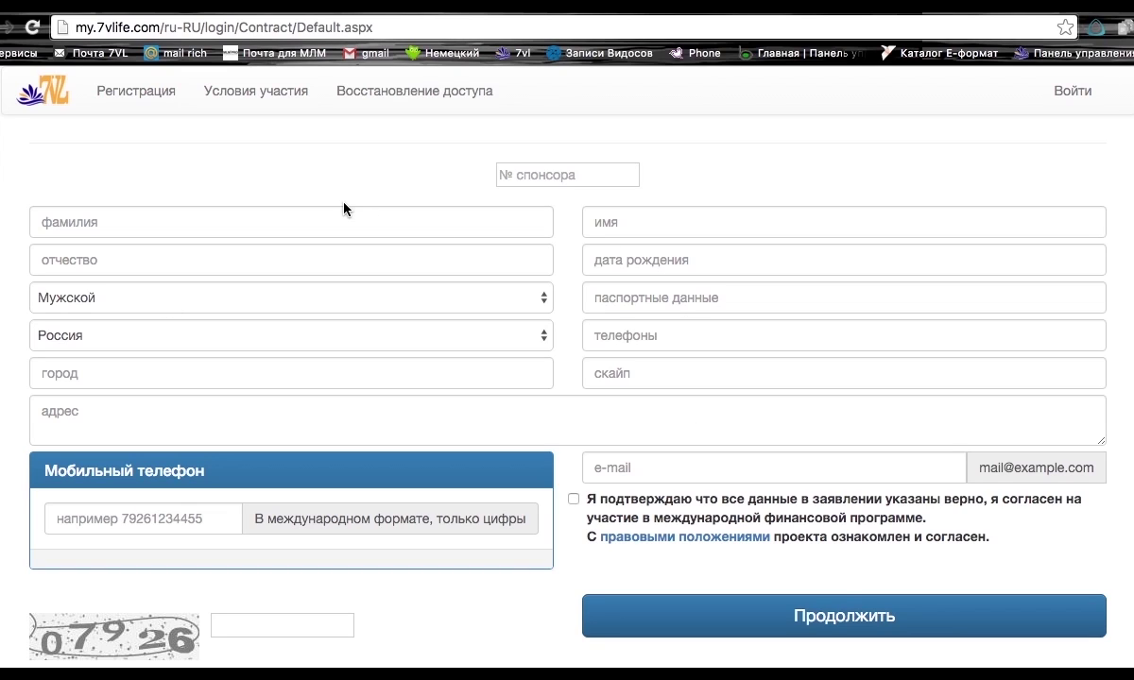
{"action": "left_click", "coordinate": [520, 180]}
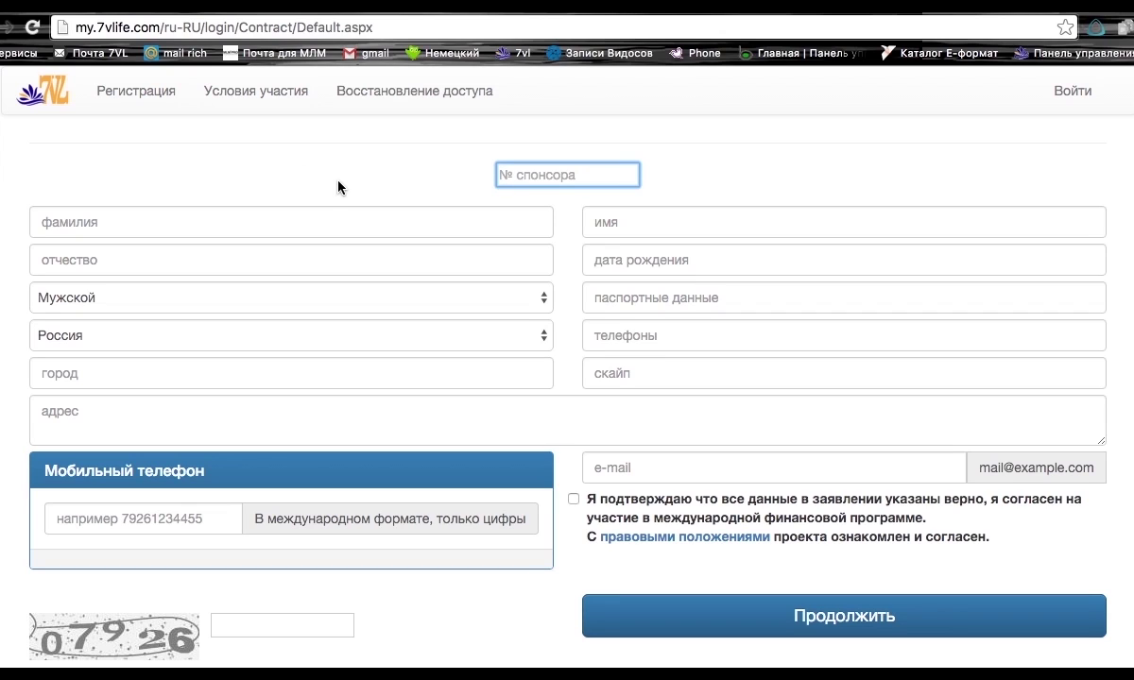
{"action": "type", "text": "1"}
Fill in the applicant's surname, first name and patronymic, fixing the wrong-layout surname.
{"action": "left_click", "coordinate": [148, 225]}
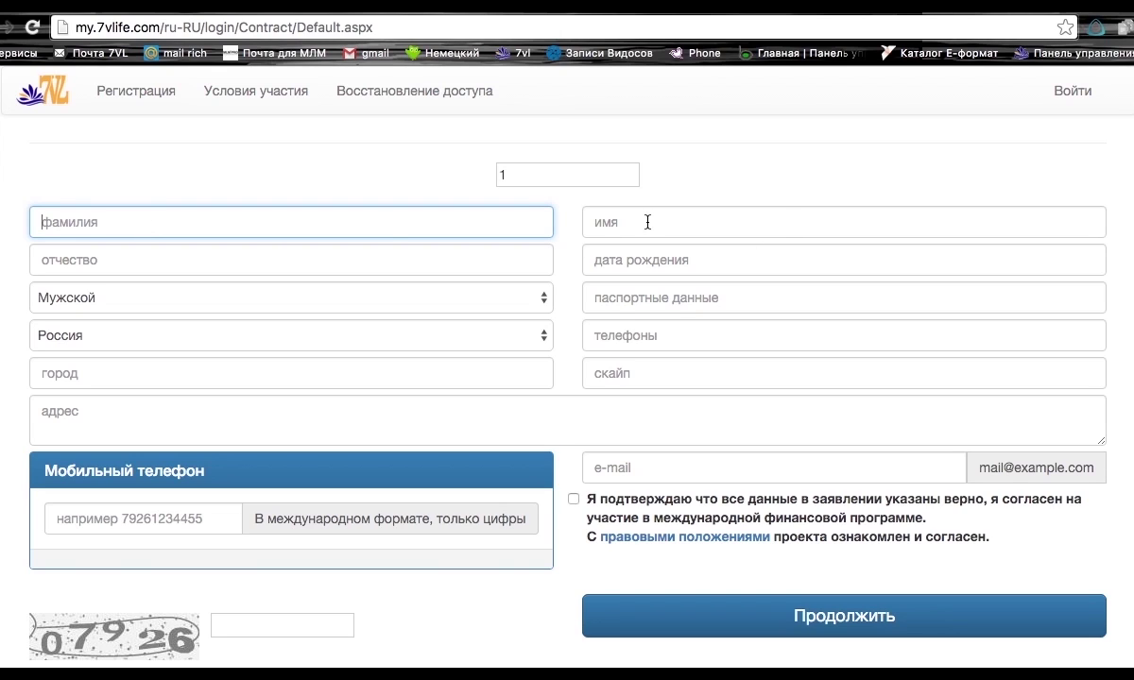
{"action": "type", "text": "Ujh,eyrjd"}
{"action": "key", "text": "BackSpace"}
{"action": "key", "text": "BackSpace"}
{"action": "key", "text": "BackSpace"}
{"action": "key", "text": "BackSpace"}
{"action": "key", "text": "BackSpace"}
{"action": "key", "text": "BackSpace"}
{"action": "key", "text": "BackSpace"}
{"action": "key", "text": "BackSpace"}
{"action": "key", "text": "BackSpace"}
{"action": "type", "text": "Горбунков"}
{"action": "key", "text": "Tab"}
{"action": "type", "text": "Семен"}
{"action": "left_click", "coordinate": [368, 252]}
{"action": "type", "text": "Семеныч"}
Set the birth date, passport number and phone, city Москва and Skype 'test'.
{"action": "left_click", "coordinate": [643, 265]}
{"action": "left_click", "coordinate": [737, 298]}
{"action": "left_click", "coordinate": [732, 26]}
{"action": "left_click", "coordinate": [643, 298]}
{"action": "type", "text": "1010100100"}
{"action": "left_click", "coordinate": [643, 337]}
{"action": "type", "text": "+79111234567"}
{"action": "left_click", "coordinate": [72, 373]}
{"action": "type", "text": "Москва"}
{"action": "left_click", "coordinate": [621, 380]}
{"action": "type", "text": "test"}
{"action": "left_click", "coordinate": [600, 466]}
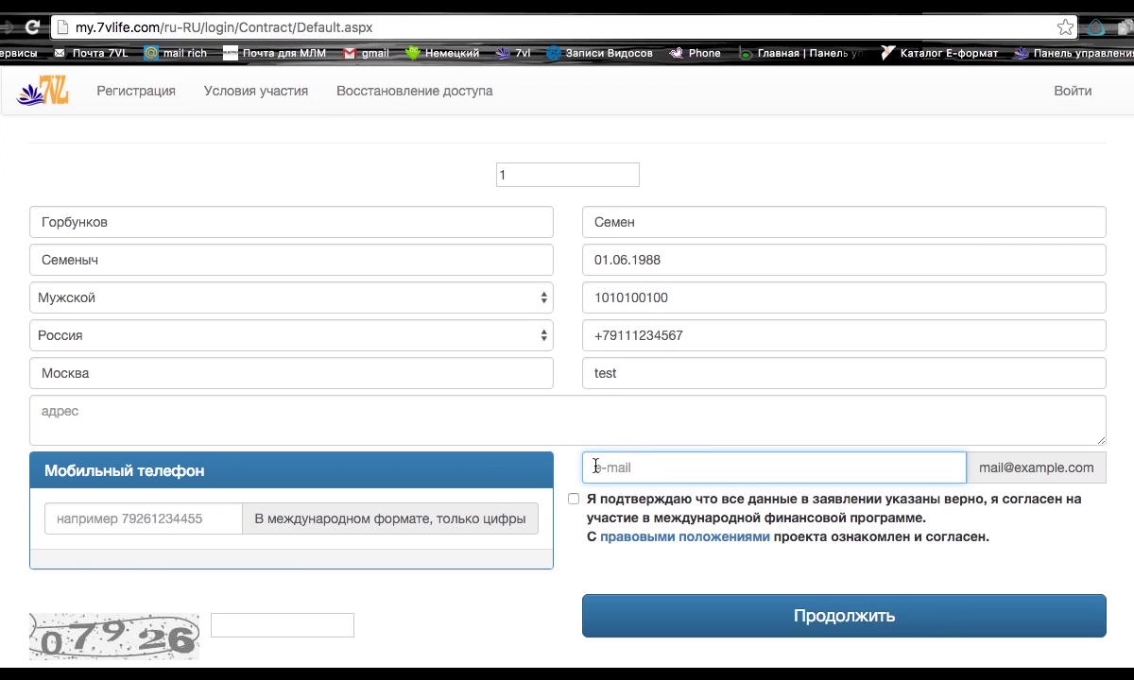
Accept the suggested e-mail address and enter the applicant's mobile number.
{"action": "type", "text": "s"}
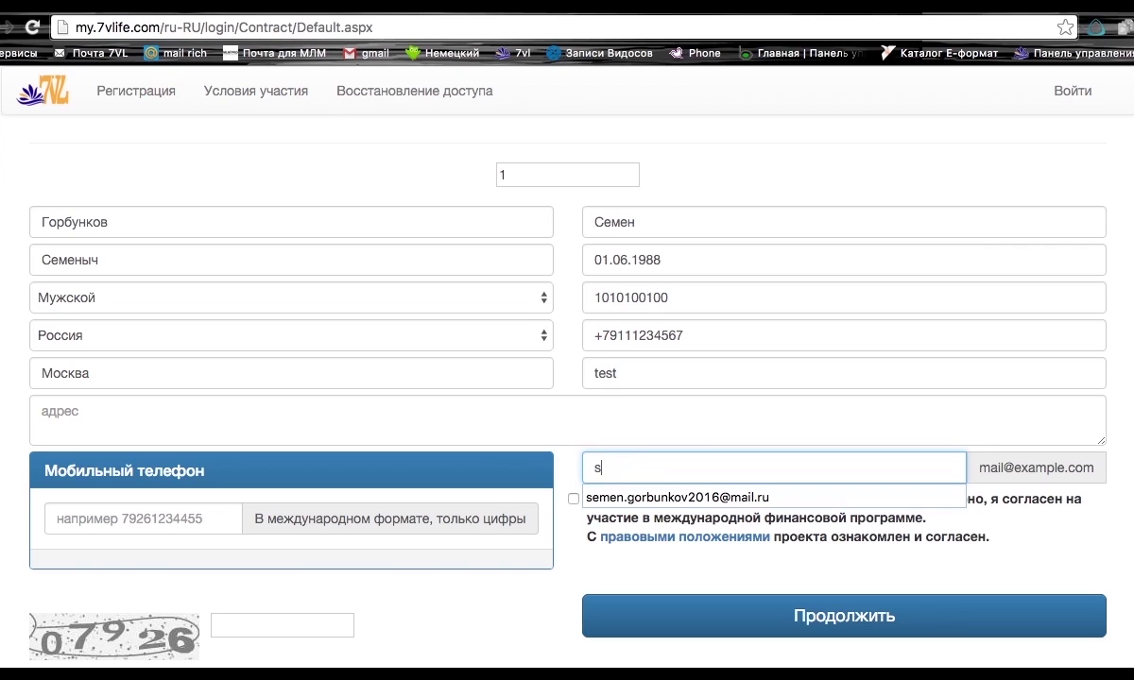
{"action": "left_click", "coordinate": [643, 498]}
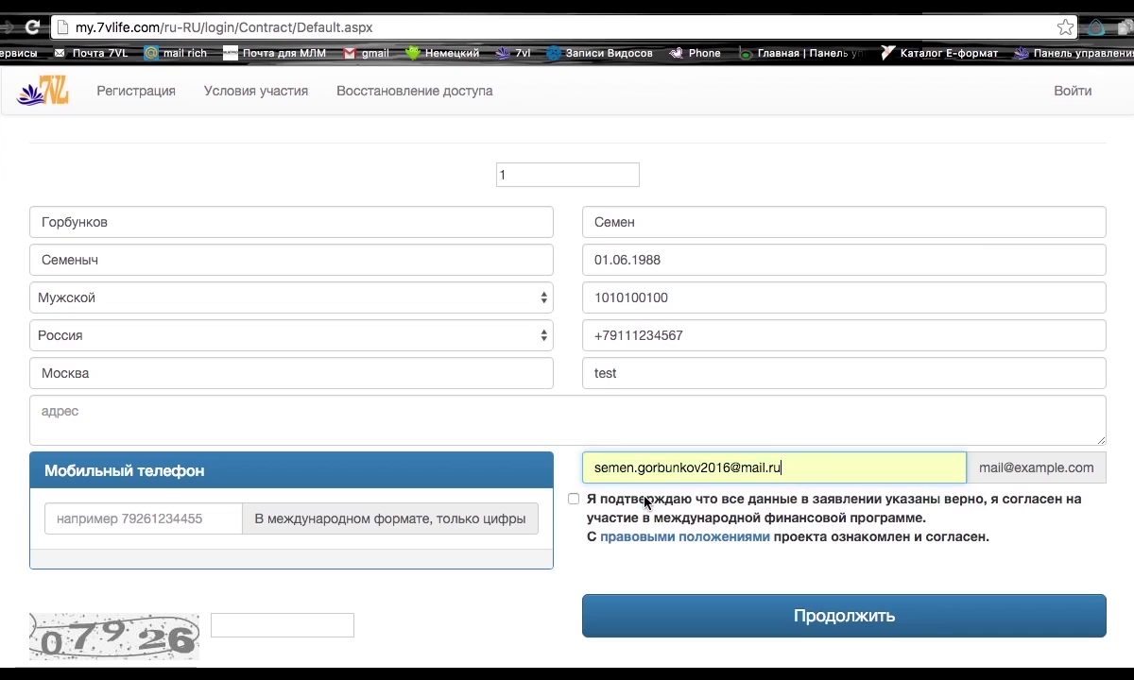
{"action": "left_click", "coordinate": [84, 519]}
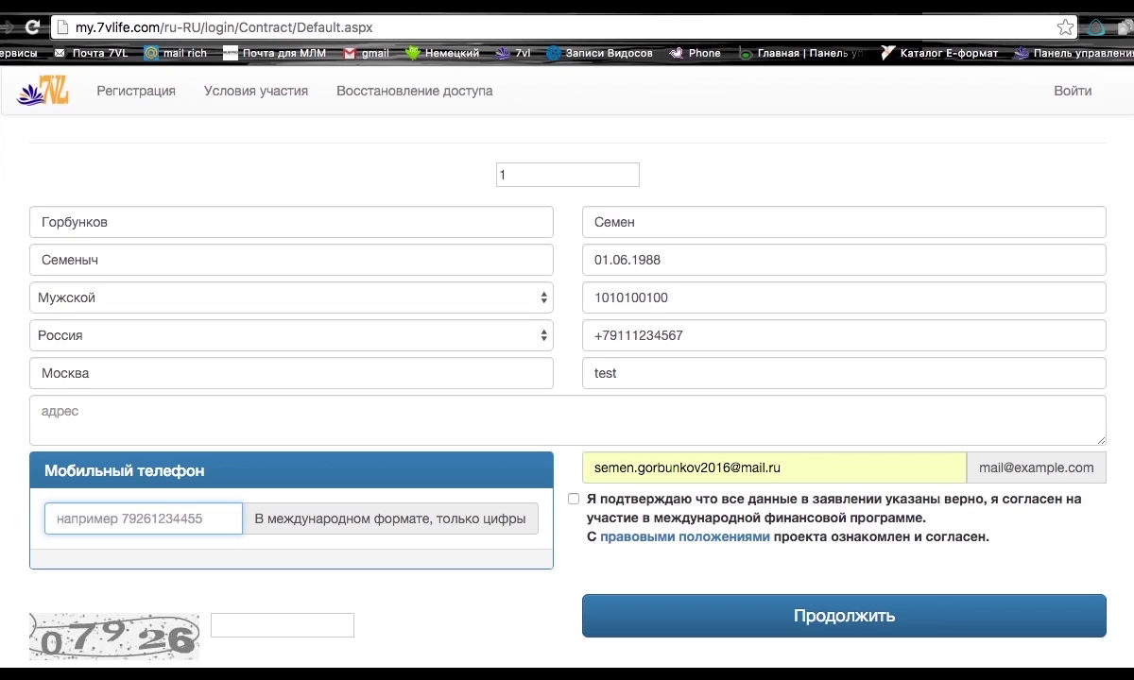
{"action": "type", "text": "79111234567"}
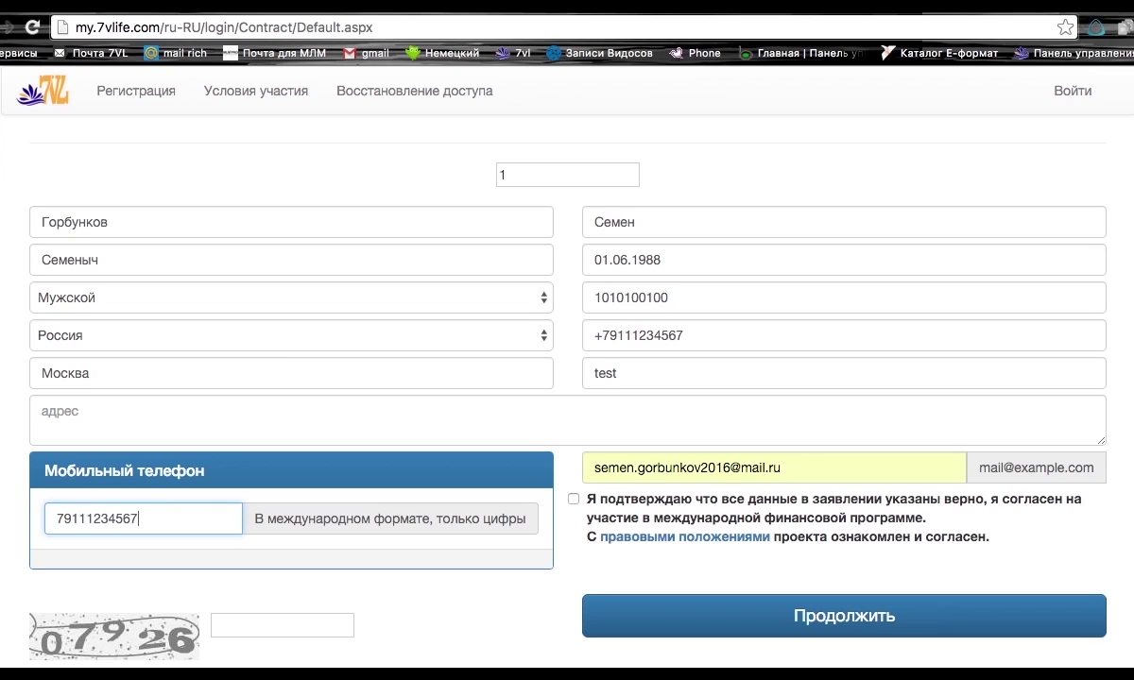
{"action": "scroll", "coordinate": [567, 415], "scroll_direction": "down", "scroll_amount": 1}
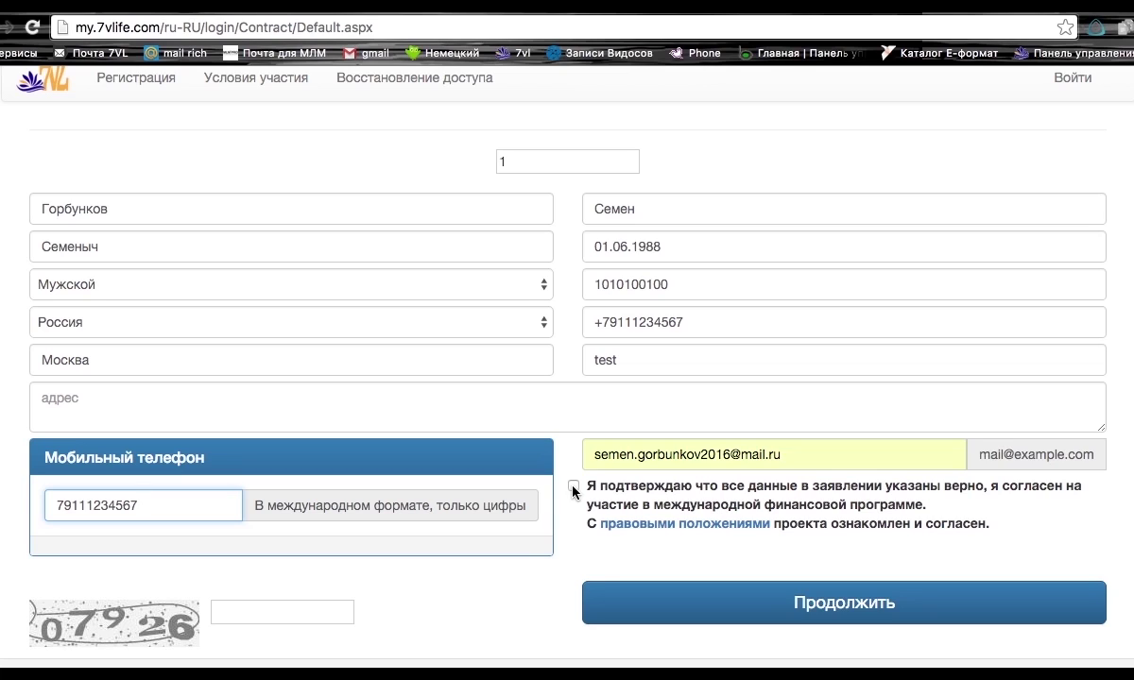
Tick the programme-terms consent, enter the captcha correctly and submit the registration.
{"action": "left_click", "coordinate": [573, 487]}
{"action": "left_click", "coordinate": [274, 612]}
{"action": "type", "text": "07922"}
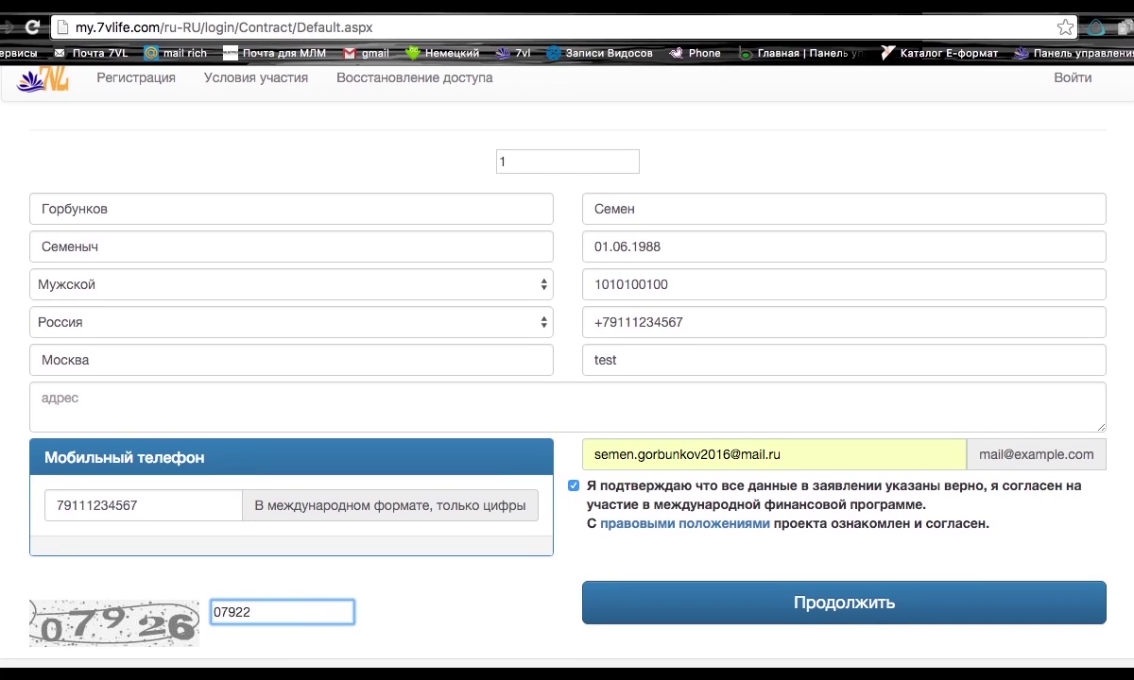
{"action": "key", "text": "BackSpace"}
{"action": "key", "text": "BackSpace"}
{"action": "key", "text": "BackSpace"}
{"action": "key", "text": "BackSpace"}
{"action": "key", "text": "BackSpace"}
{"action": "type", "text": "07926"}
{"action": "left_click", "coordinate": [754, 616]}
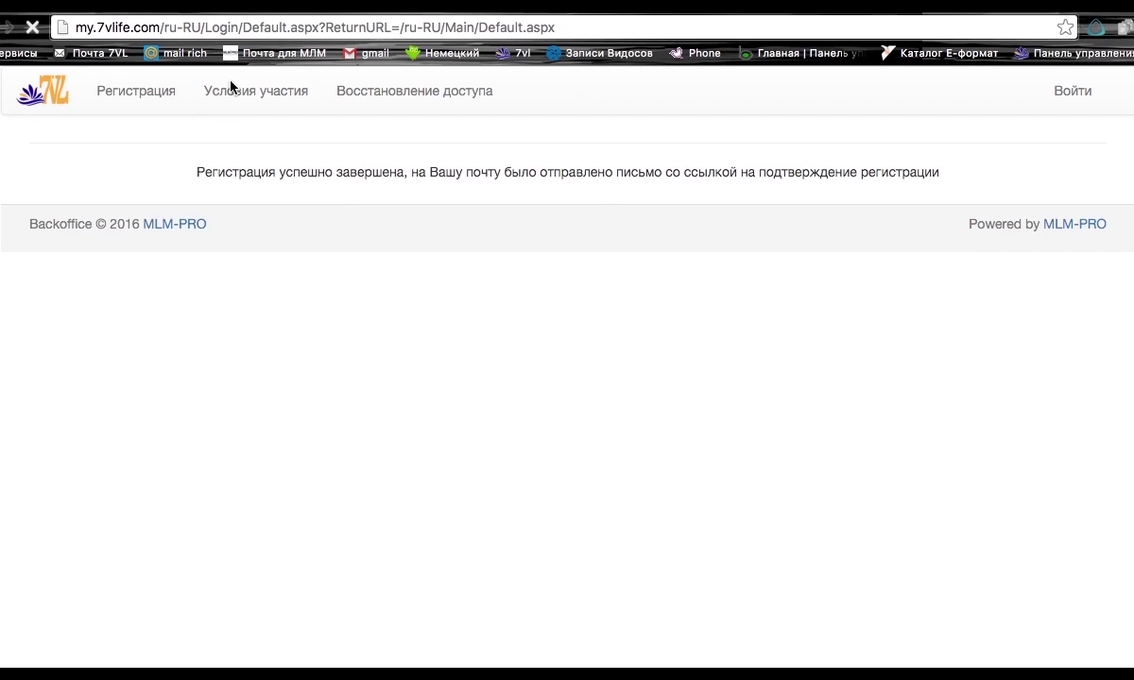
Follow the link in the 'Подтверждение почты' mail, close the login tab and return to Входящие.
{"action": "left_click", "coordinate": [106, 13]}
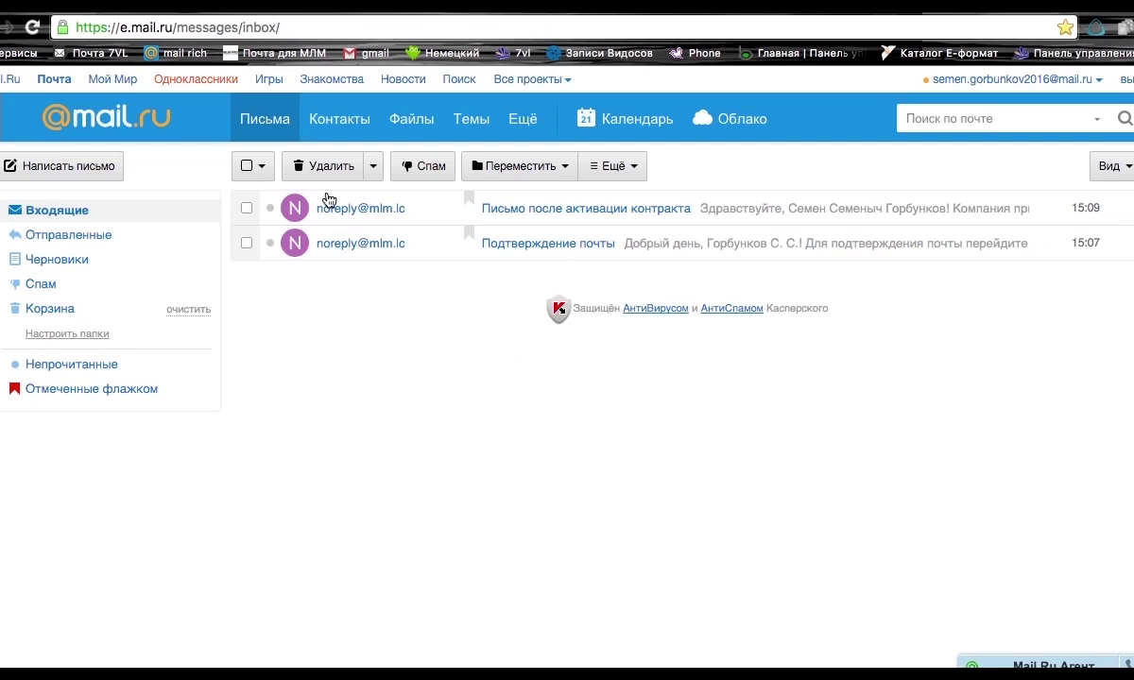
{"action": "left_click", "coordinate": [549, 243]}
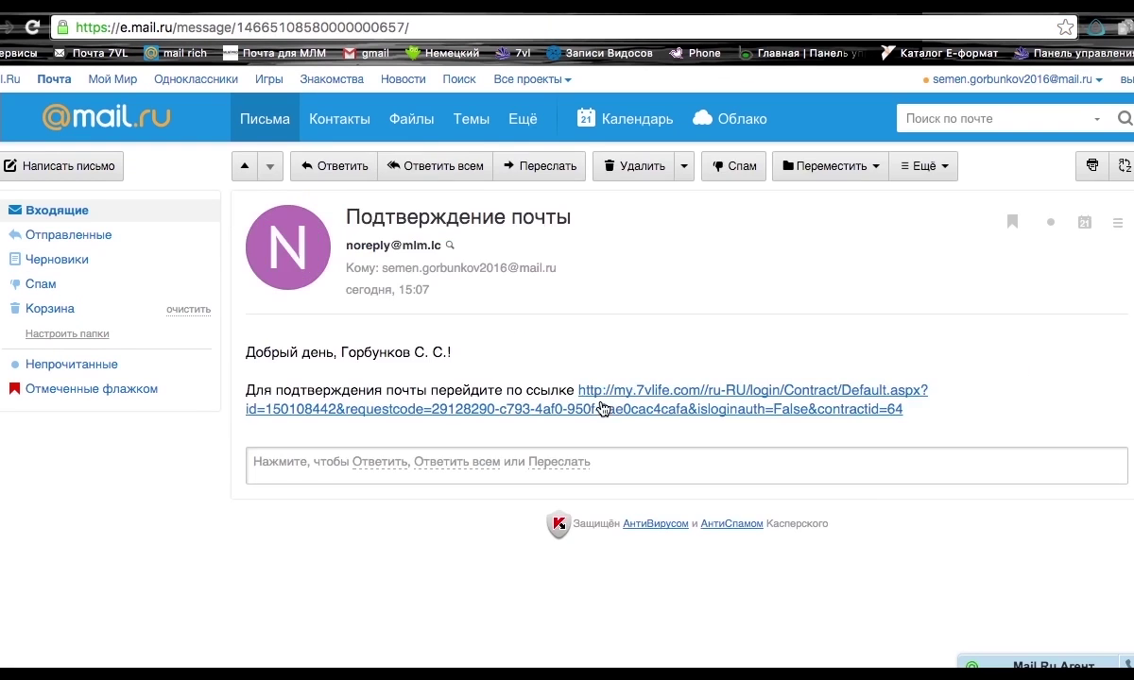
{"action": "left_click", "coordinate": [683, 388]}
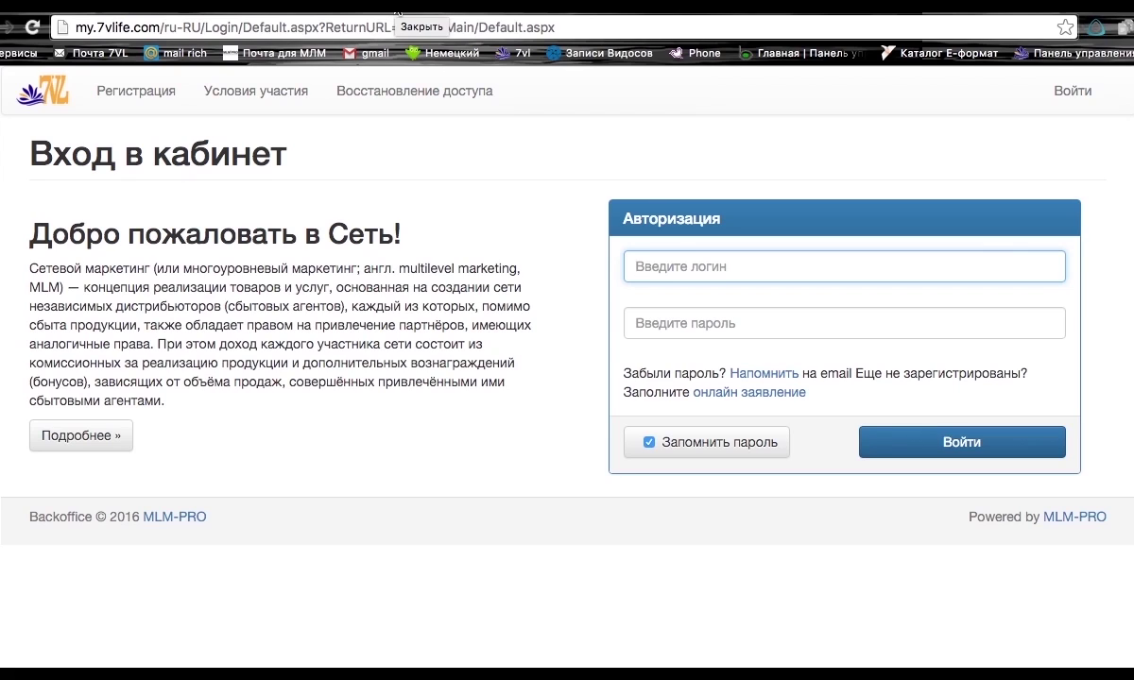
{"action": "left_click", "coordinate": [393, 12]}
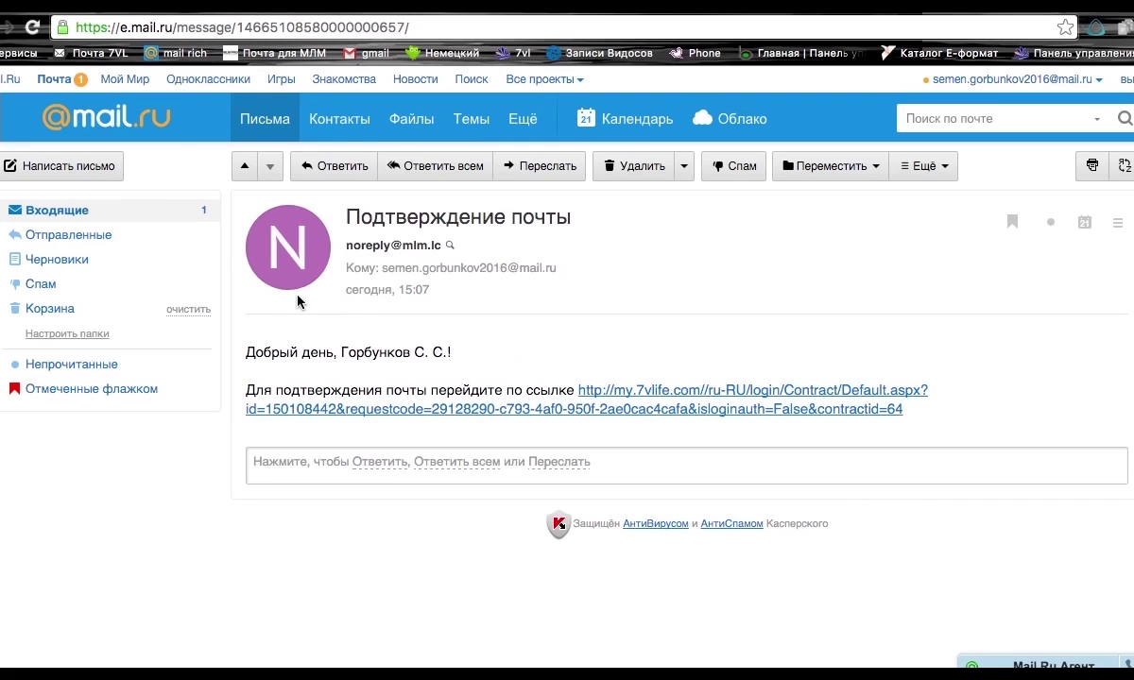
{"action": "left_click", "coordinate": [55, 212]}
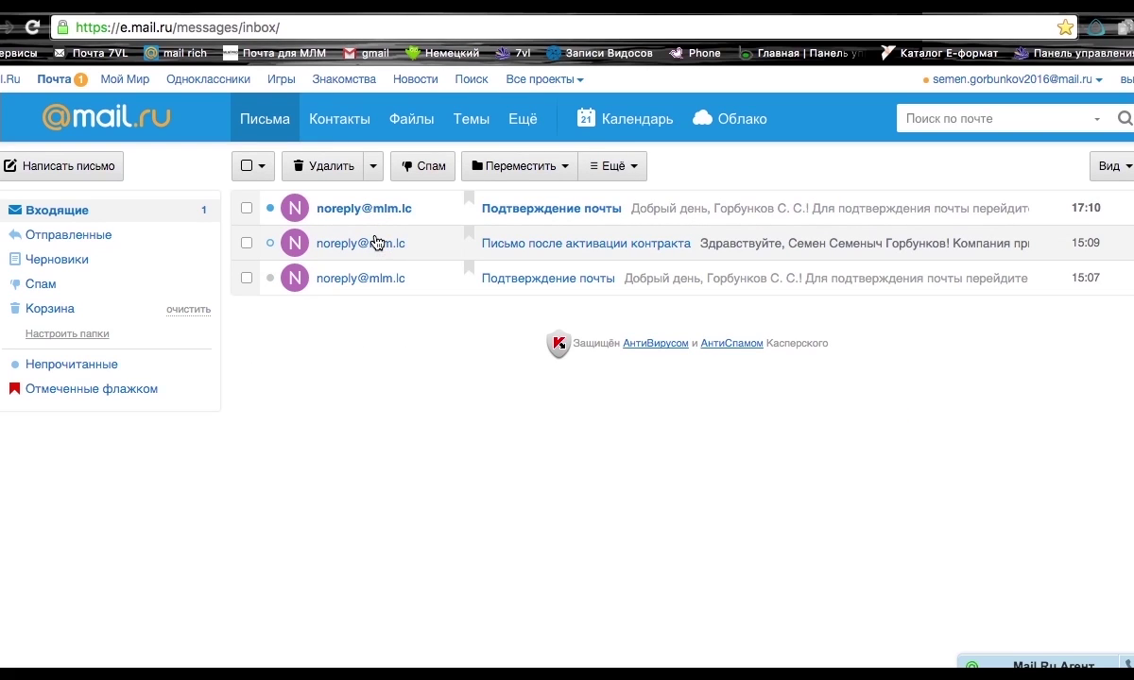
Copy the cabinet login from the contract activation letter into the back office sign-in form.
{"action": "left_click", "coordinate": [376, 243]}
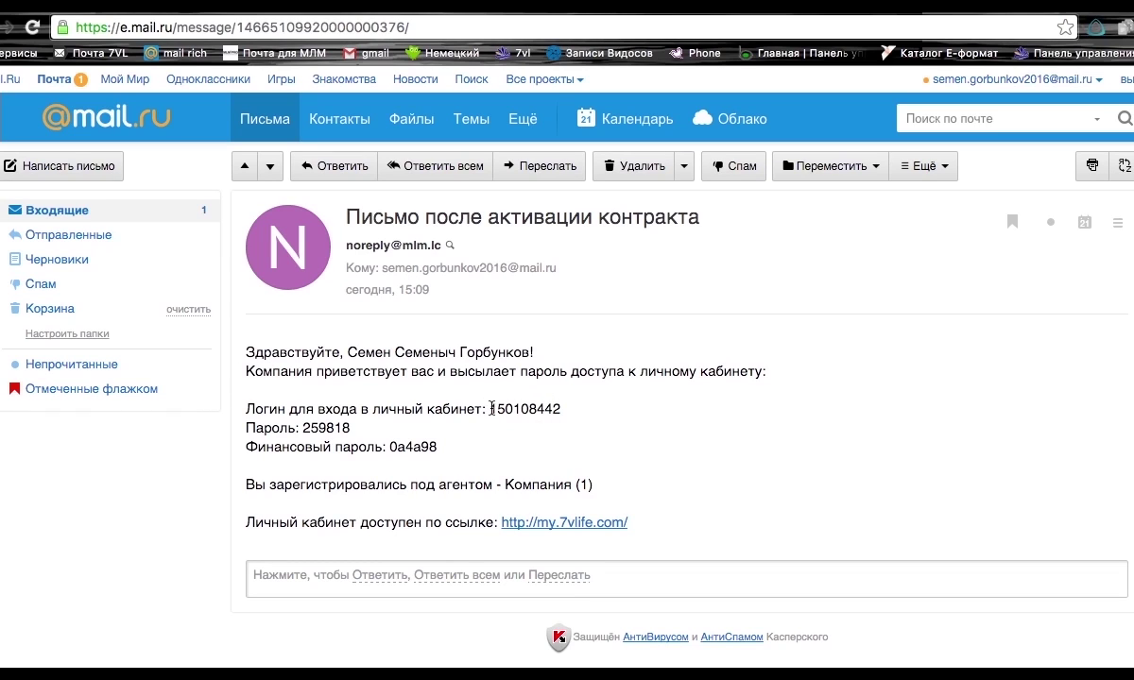
{"action": "left_click_drag", "start_coordinate": [492, 409], "coordinate": [562, 410]}
{"action": "key", "text": "super+c"}
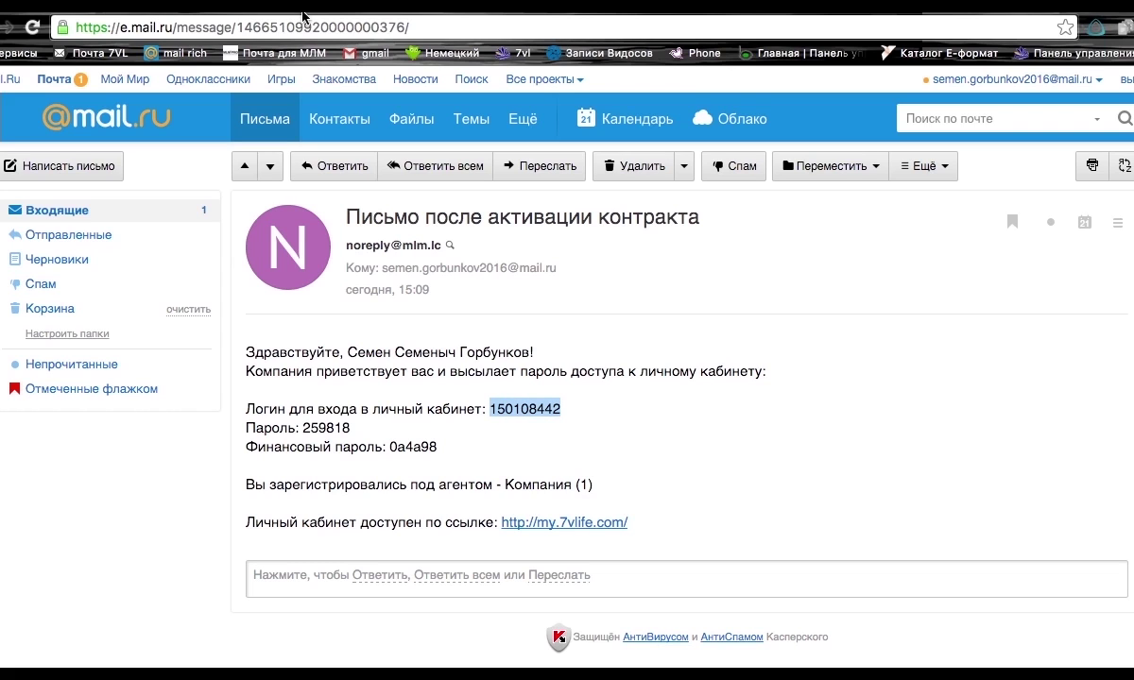
{"action": "left_click", "coordinate": [564, 523]}
{"action": "key", "text": "super+v"}
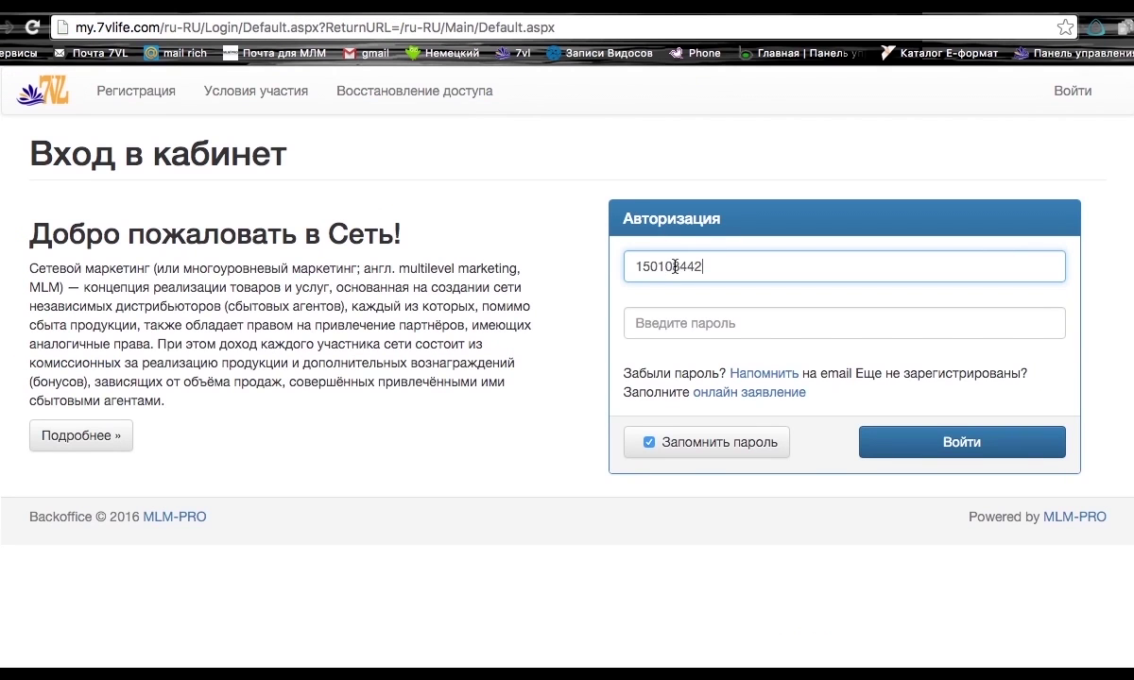
Copy the account password from the letter and place the cursor in the password field.
{"action": "key", "text": "super+alt+Left"}
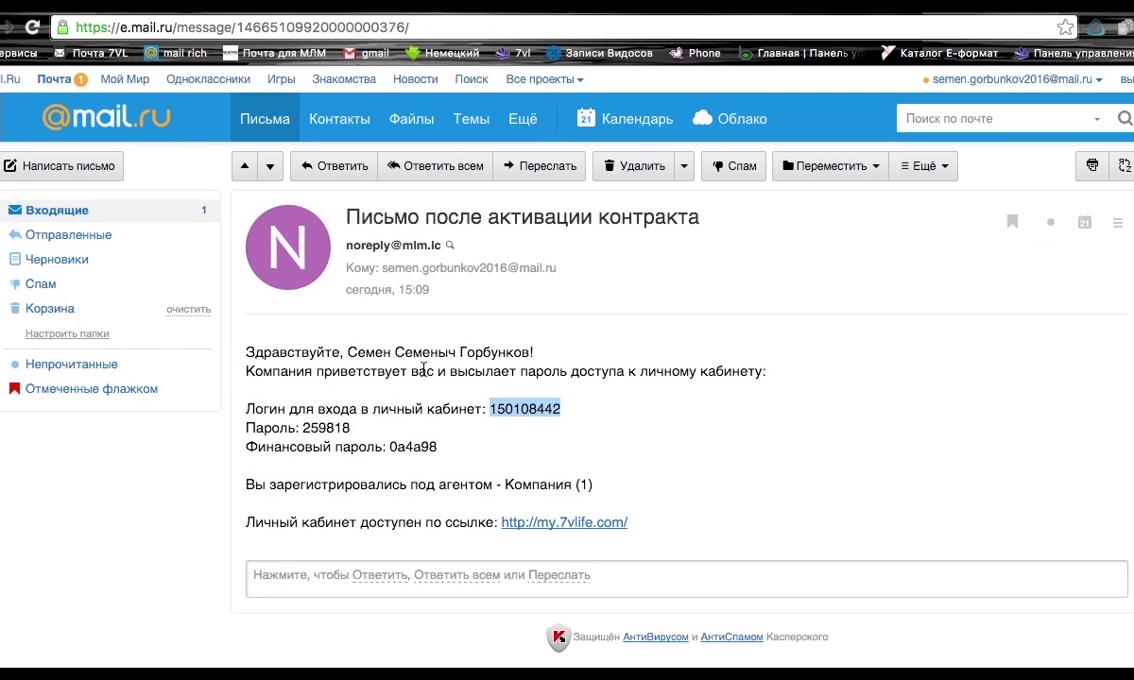
{"action": "left_click_drag", "start_coordinate": [304, 427], "coordinate": [368, 425]}
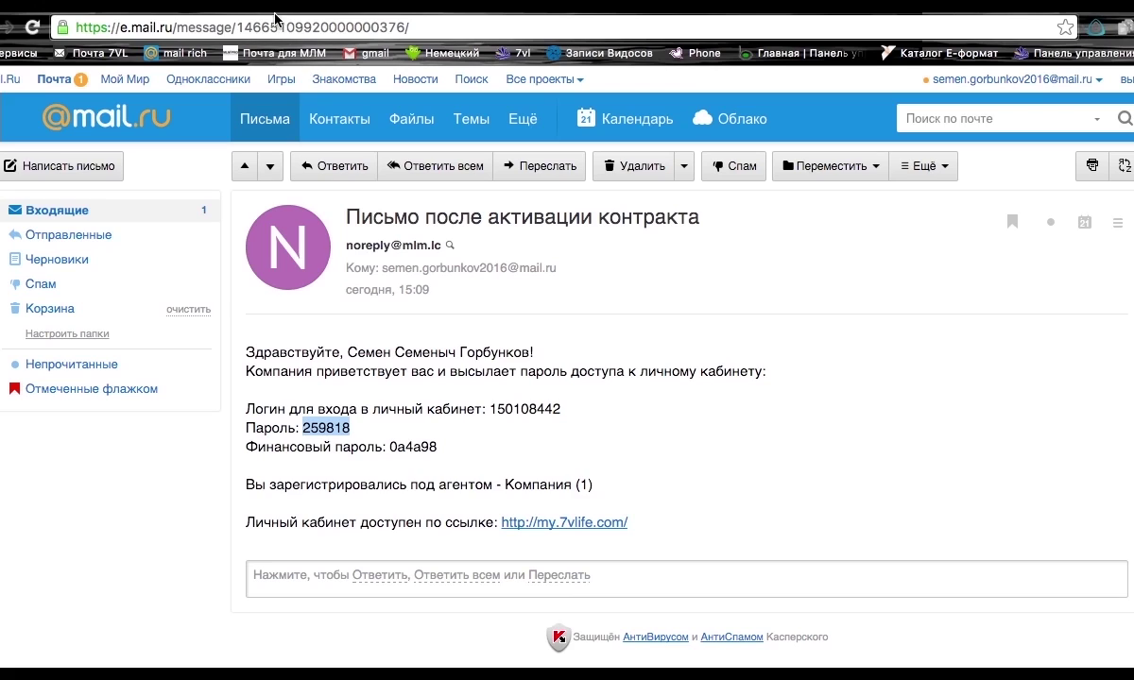
{"action": "key", "text": "super+alt+Right"}
{"action": "left_click", "coordinate": [636, 324]}
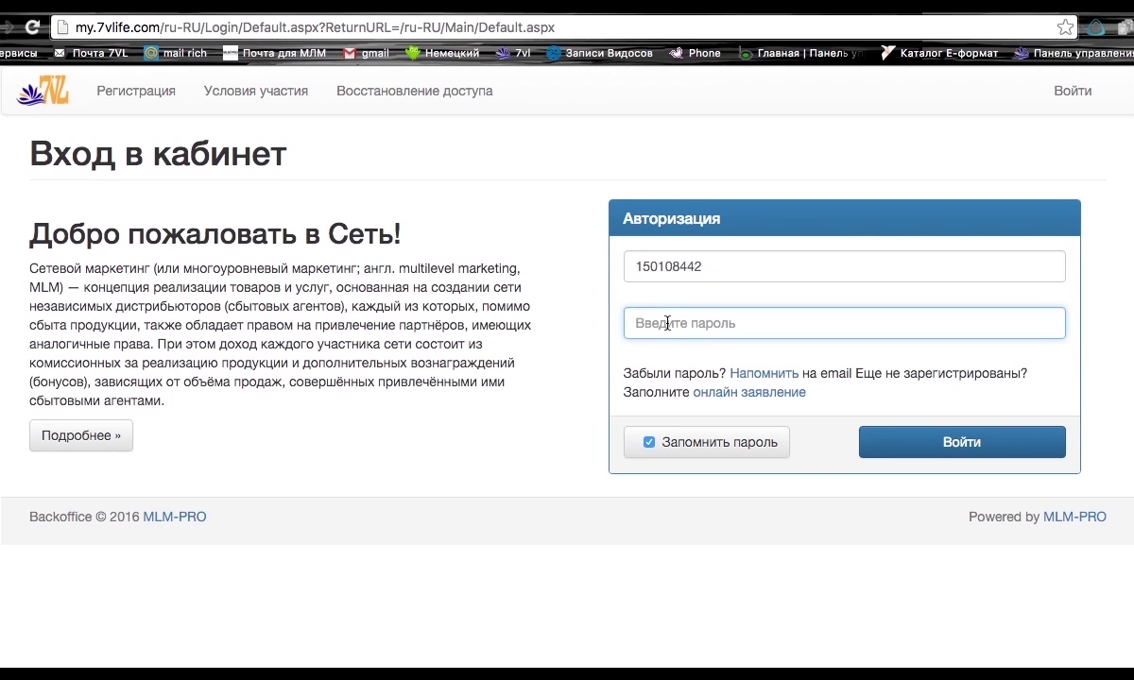
Paste the account password and sign in with Войти to reach Новости Компании.
{"action": "key", "text": "super+v"}
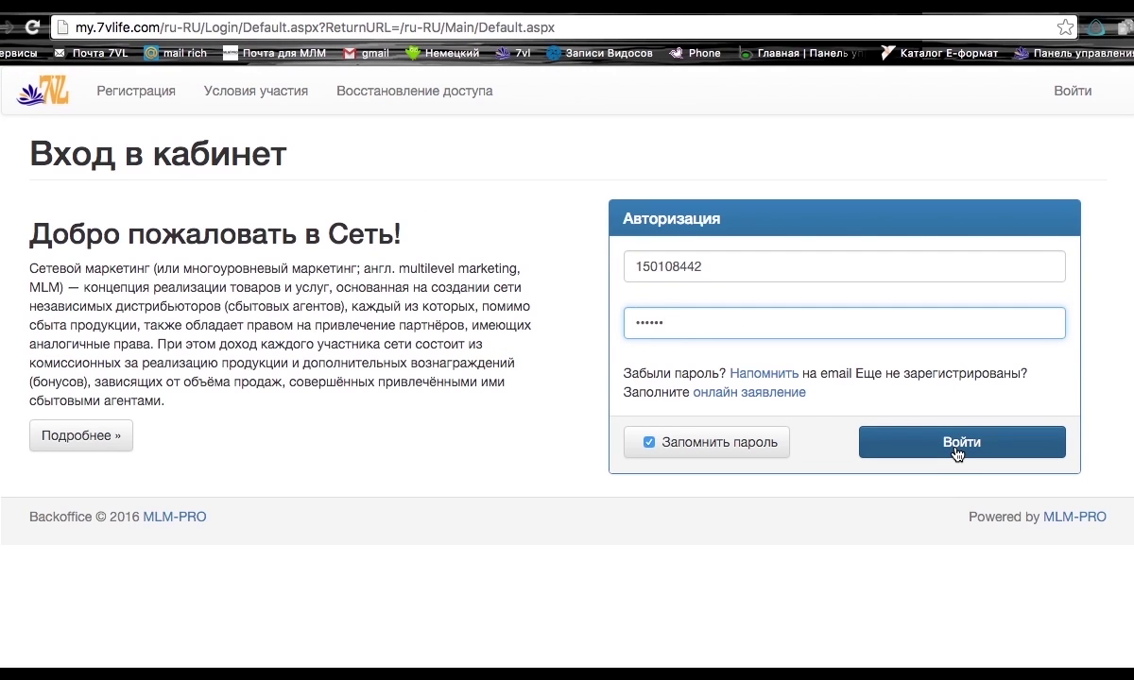
{"action": "left_click", "coordinate": [956, 452]}
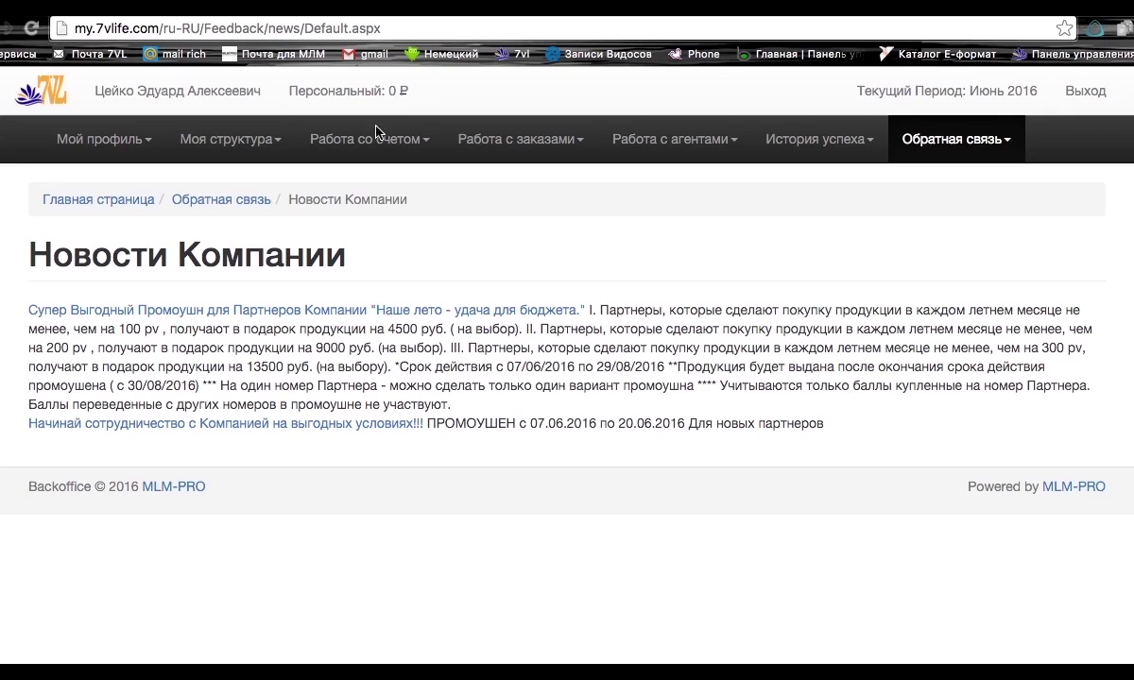
View Мой профиль > Мои показатели, then Мой профиль > Мои личные данные.
{"action": "left_click", "coordinate": [127, 154]}
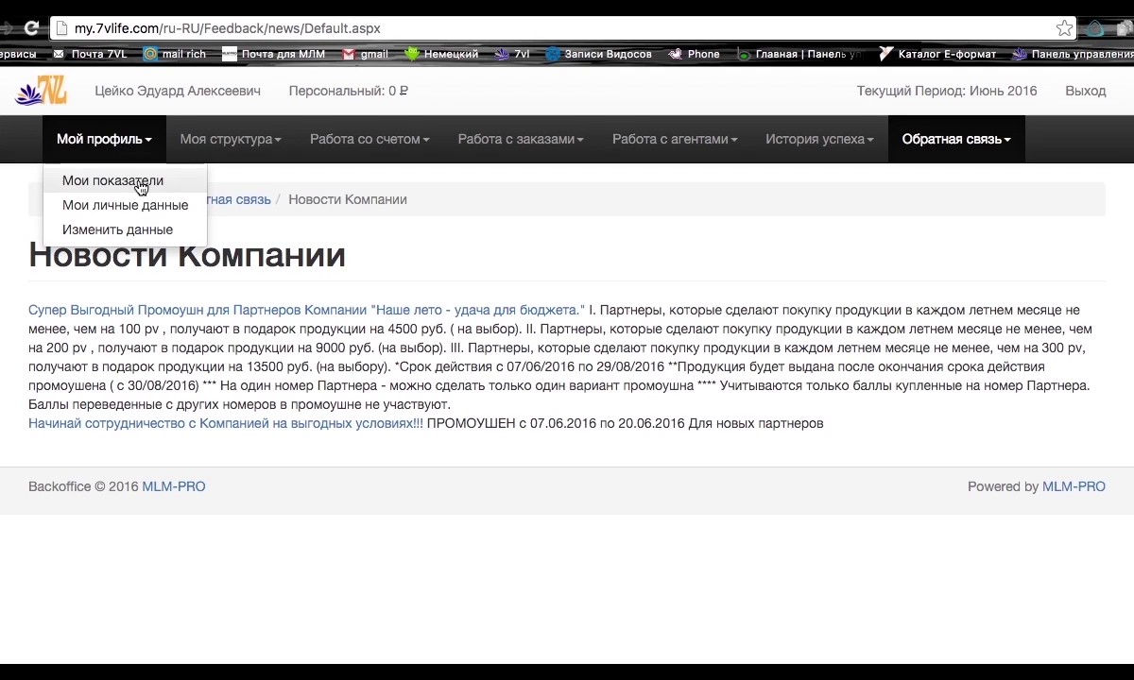
{"action": "left_click", "coordinate": [105, 187]}
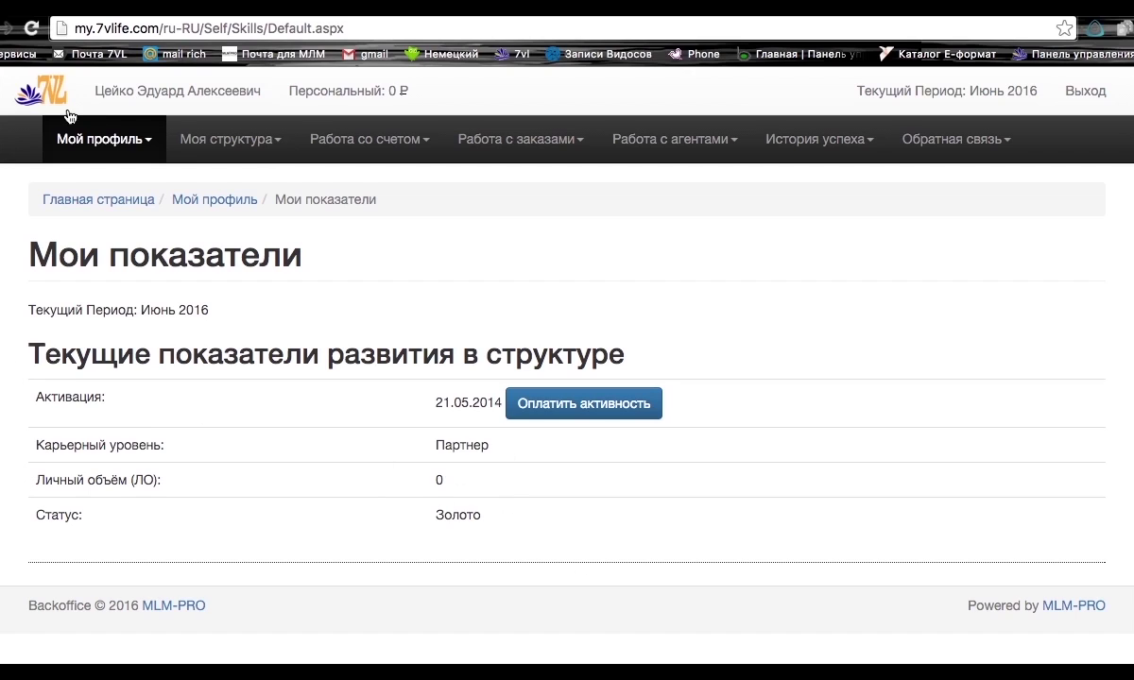
{"action": "left_click", "coordinate": [108, 133]}
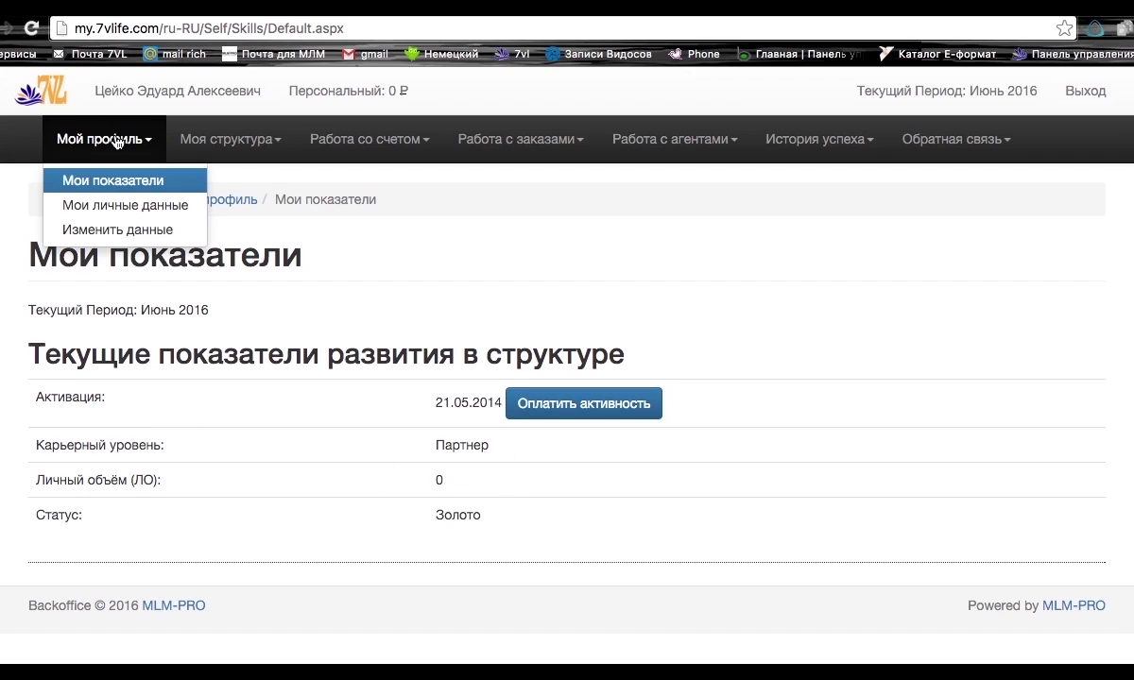
{"action": "left_click", "coordinate": [113, 219]}
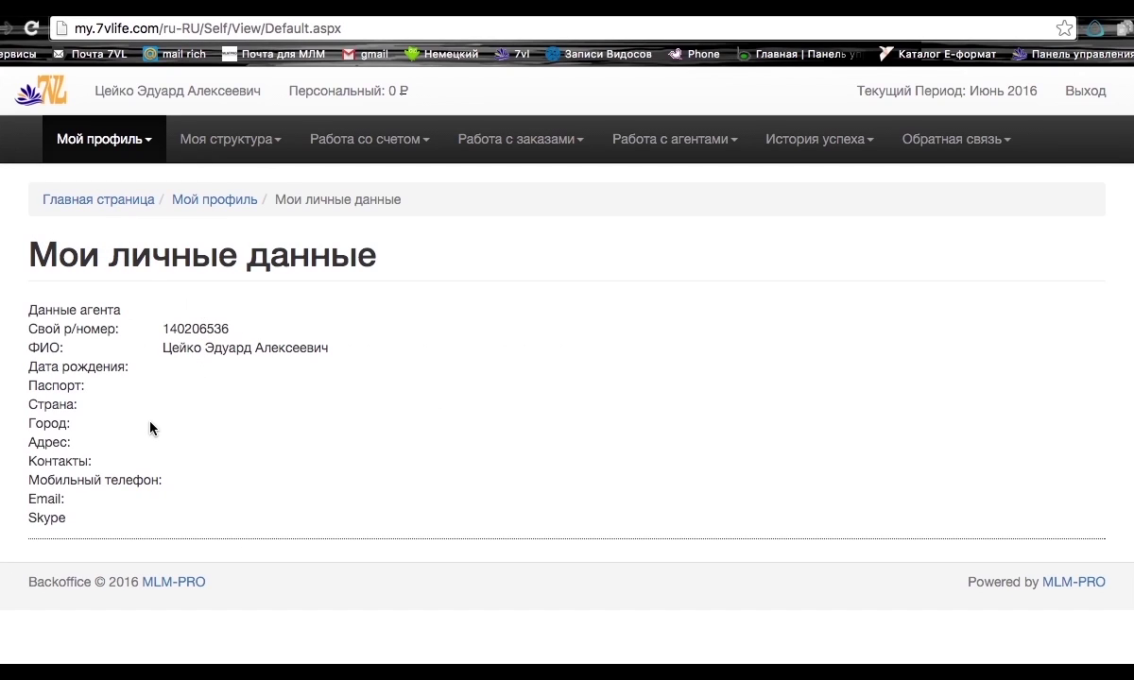
{"action": "left_click", "coordinate": [141, 143]}
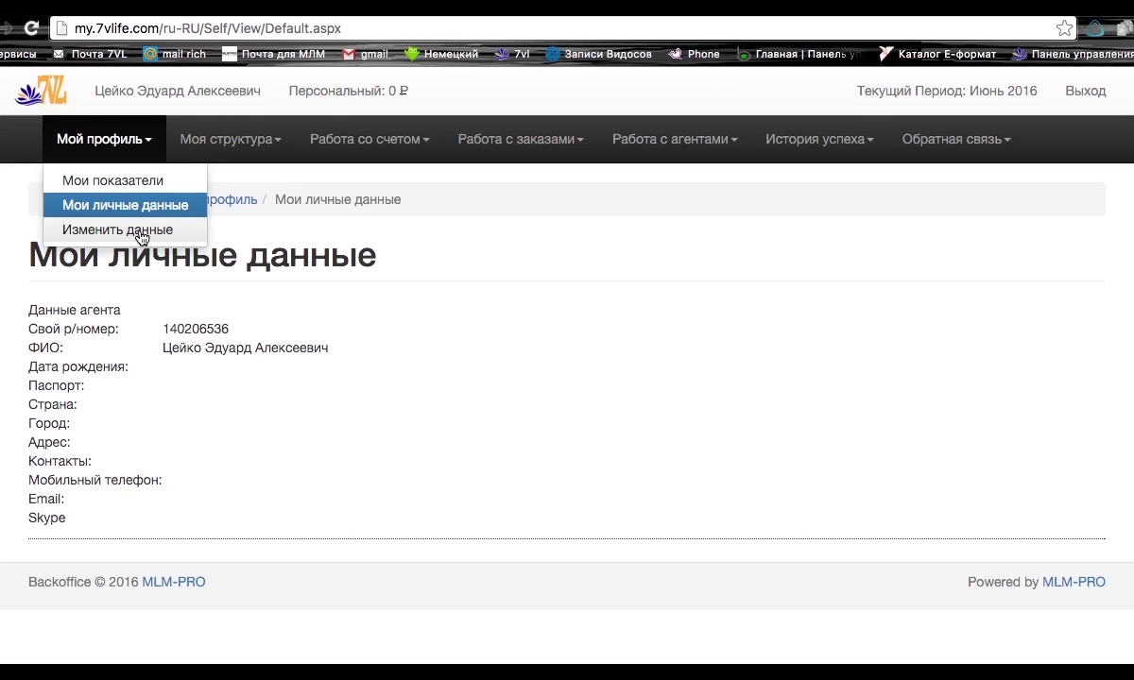
View Моя структура > Мой спонсор, then go to Моя линейная структура.
{"action": "left_click", "coordinate": [228, 138]}
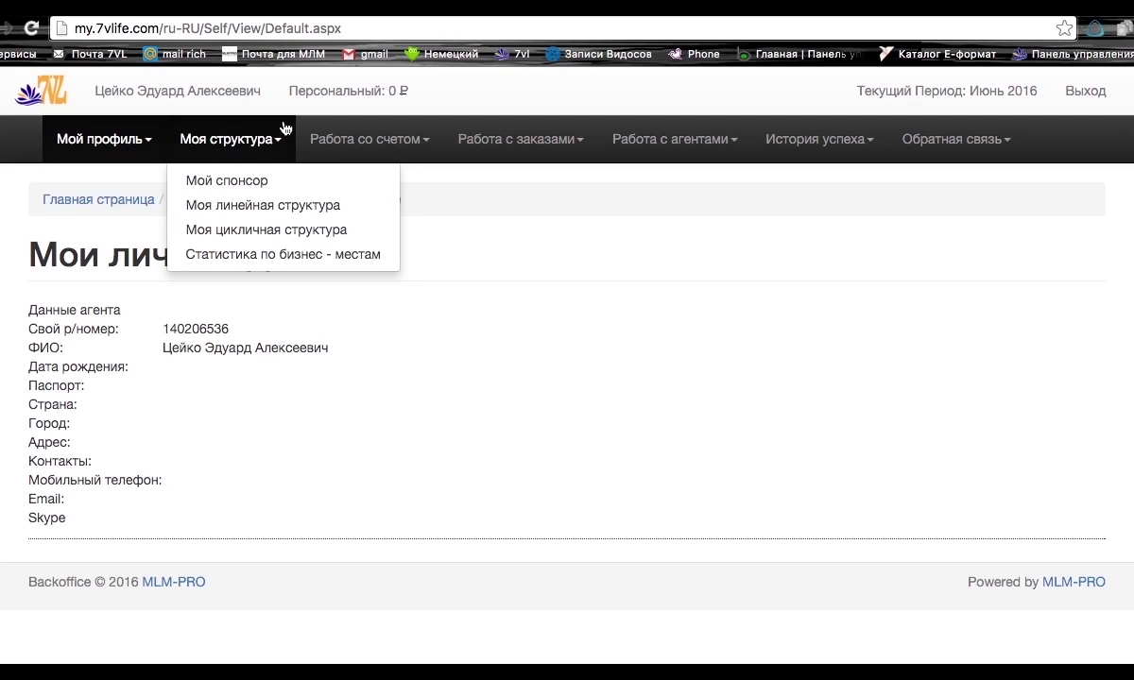
{"action": "left_click", "coordinate": [232, 186]}
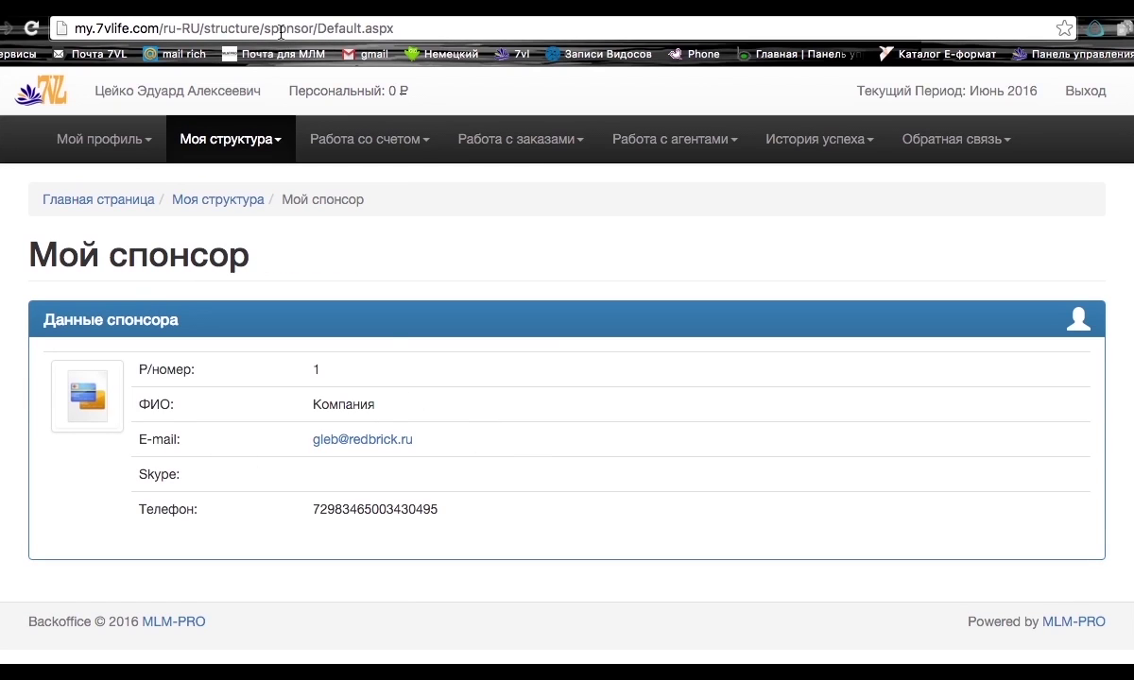
{"action": "left_click", "coordinate": [255, 139]}
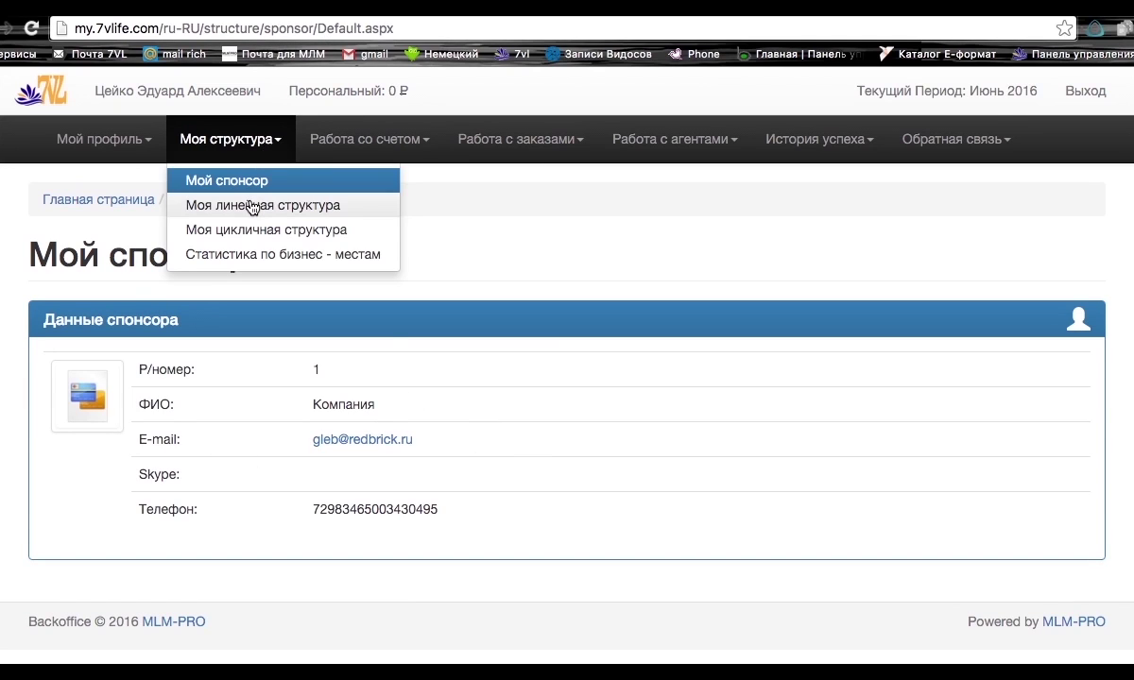
{"action": "left_click", "coordinate": [252, 206]}
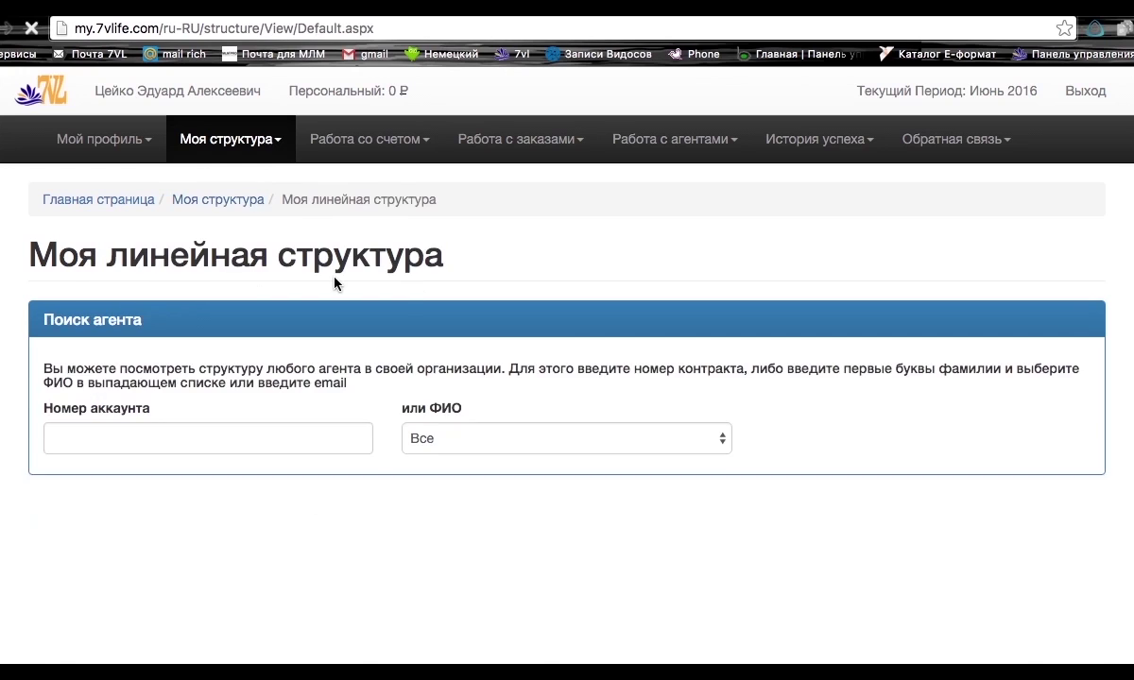
Expand the root row in Генеалогия to list first-line partners, then choose Моя цикличная структура.
{"action": "scroll", "coordinate": [26, 392], "scroll_direction": "down", "scroll_amount": 3}
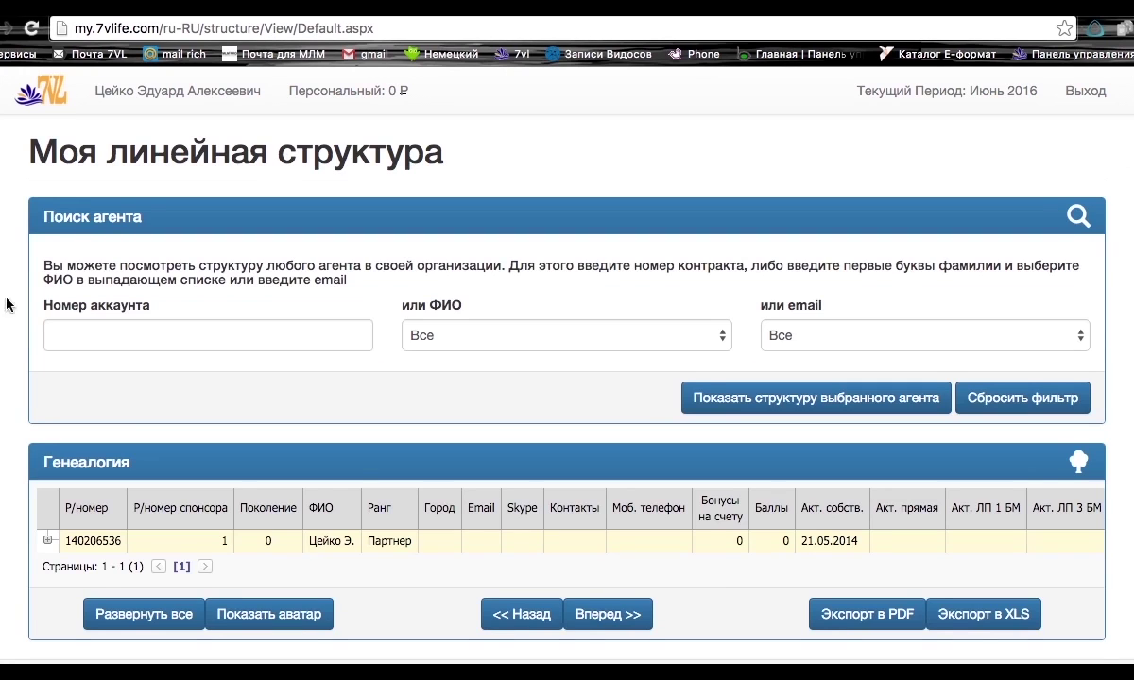
{"action": "left_click", "coordinate": [48, 523]}
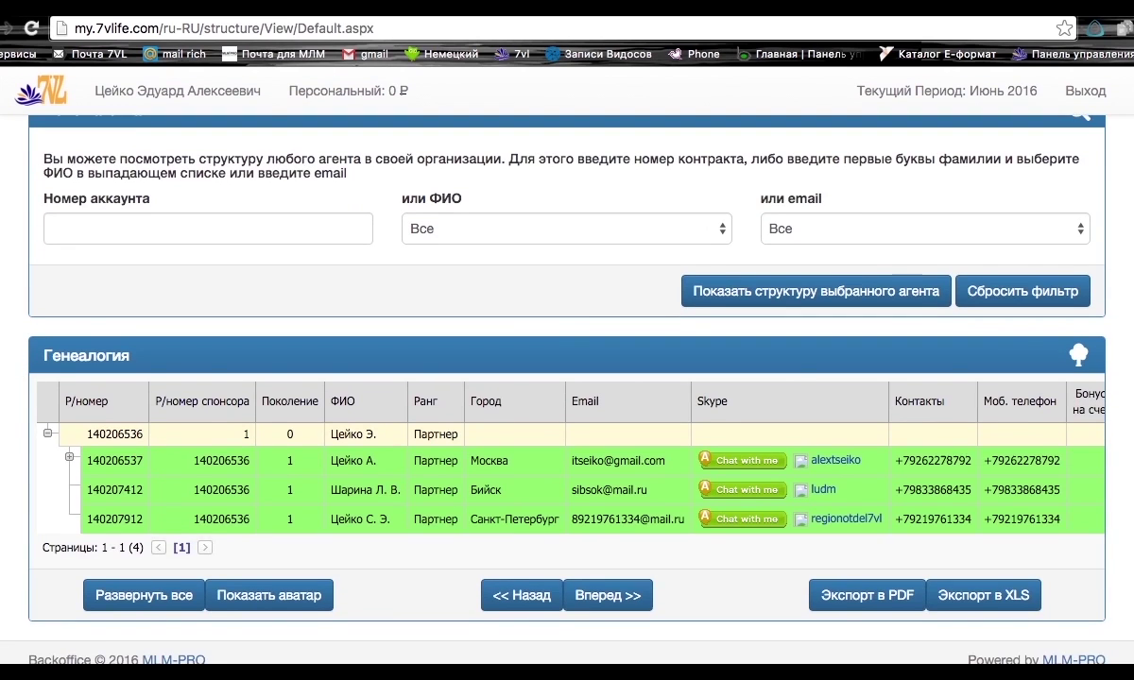
{"action": "scroll", "coordinate": [279, 283], "scroll_direction": "up", "scroll_amount": 5}
{"action": "left_click", "coordinate": [276, 140]}
{"action": "left_click", "coordinate": [265, 229]}
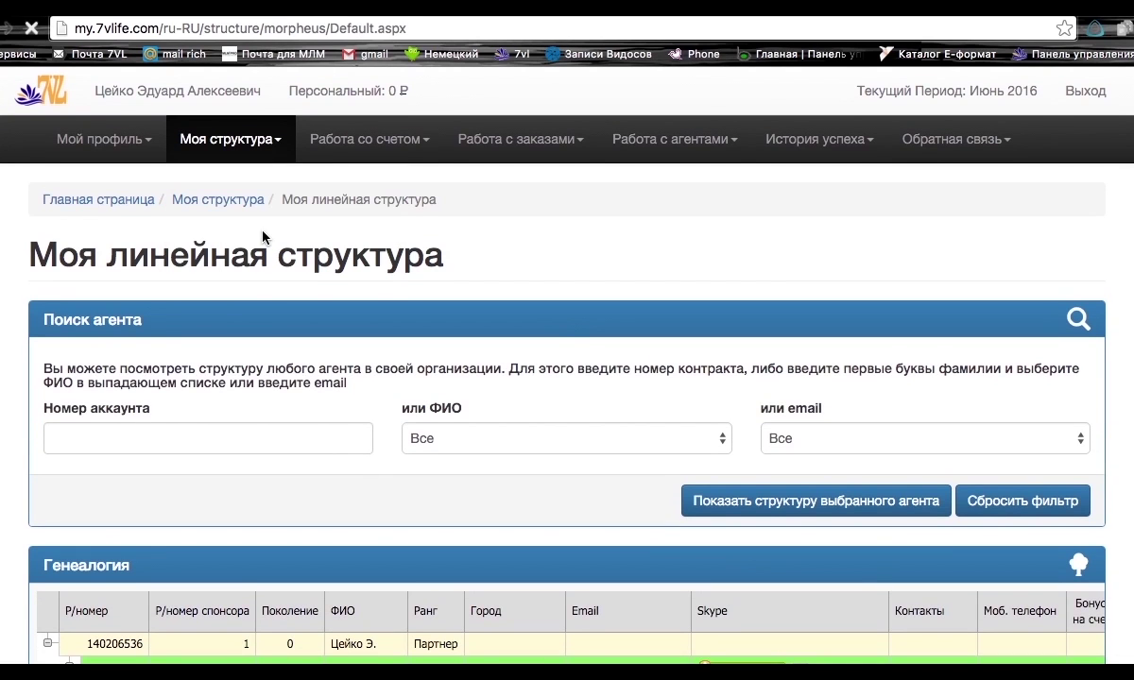
Show the cyclic tree for business place 8, browse it, and reopen the Моя структура menu.
{"action": "scroll", "coordinate": [2, 291], "scroll_direction": "down", "scroll_amount": 5}
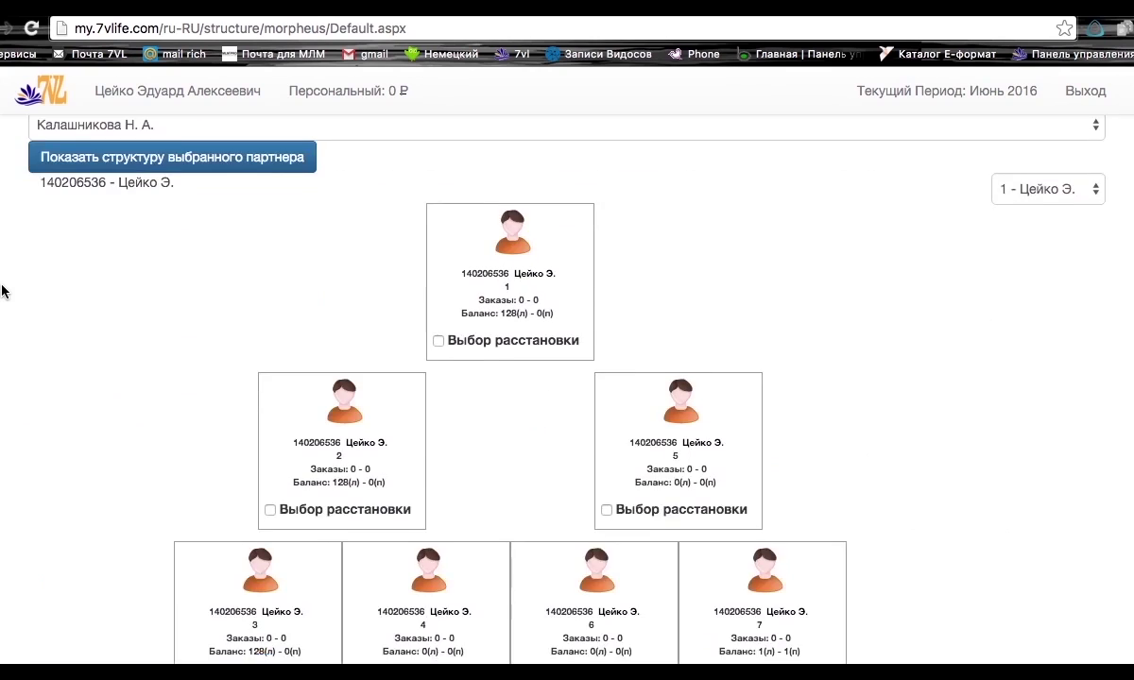
{"action": "scroll", "coordinate": [2, 291], "scroll_direction": "down", "scroll_amount": 2}
{"action": "scroll", "coordinate": [126, 337], "scroll_direction": "up", "scroll_amount": 4}
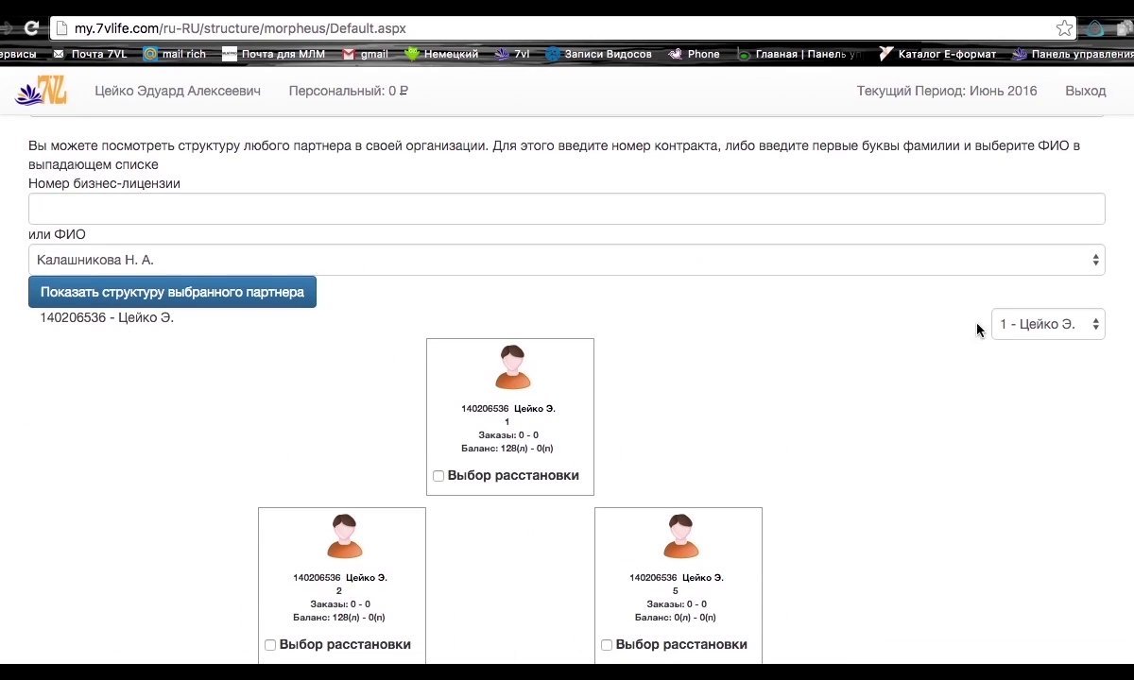
{"action": "scroll", "coordinate": [163, 371], "scroll_direction": "down", "scroll_amount": 2}
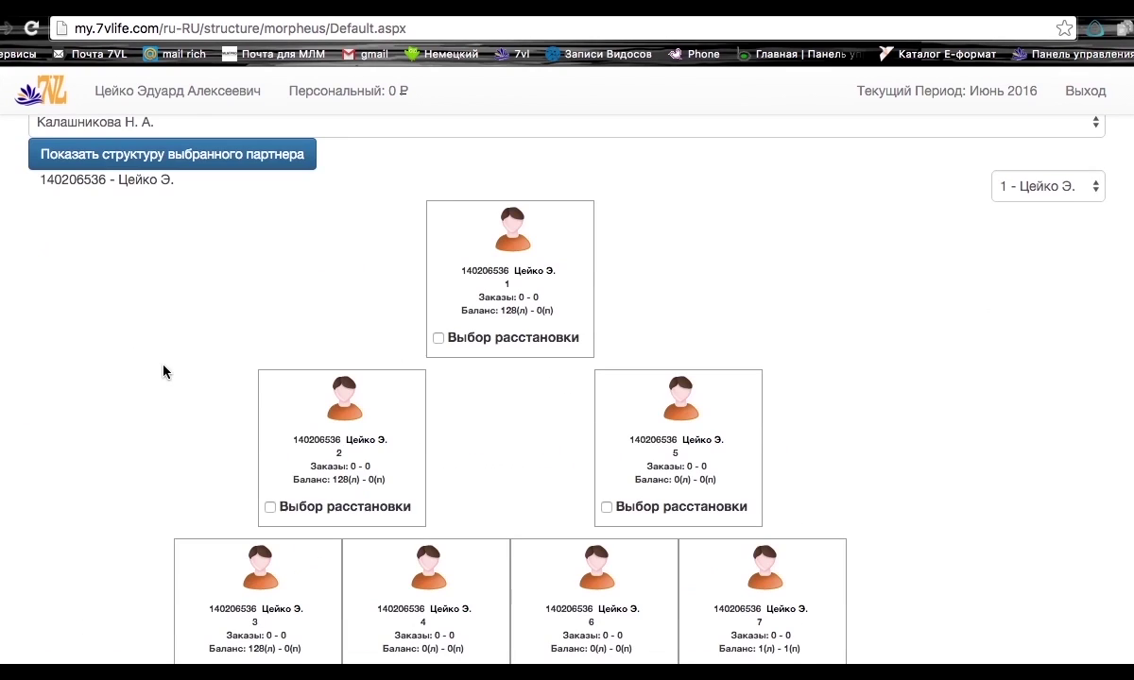
{"action": "left_click", "coordinate": [1096, 186]}
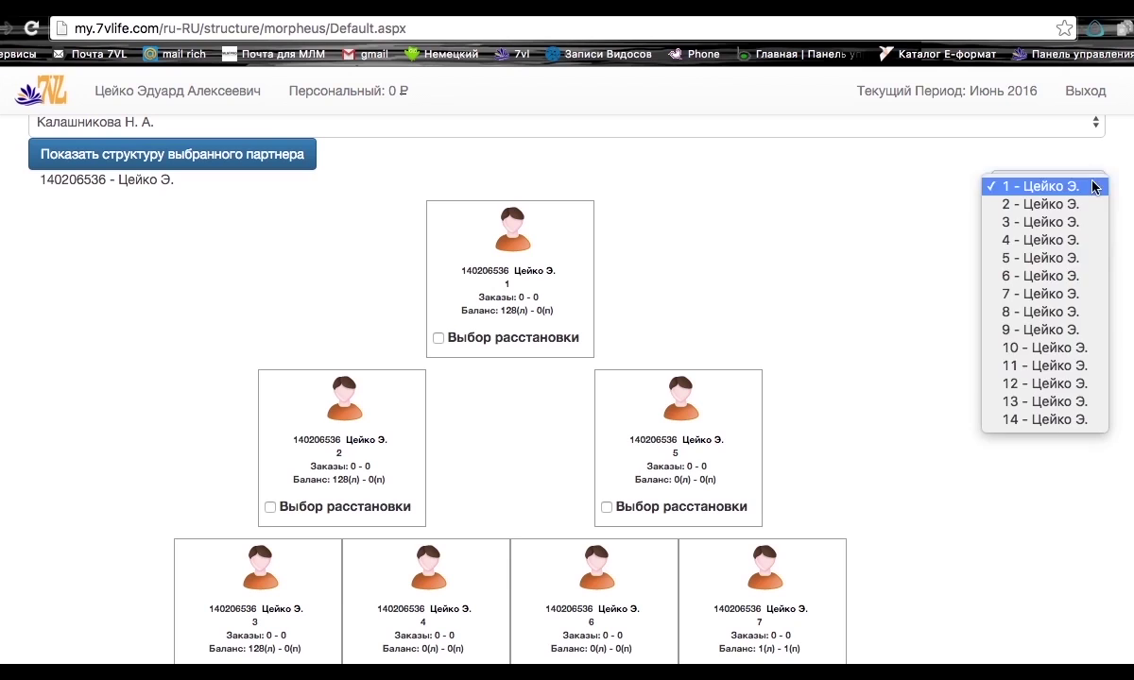
{"action": "left_click", "coordinate": [1039, 313]}
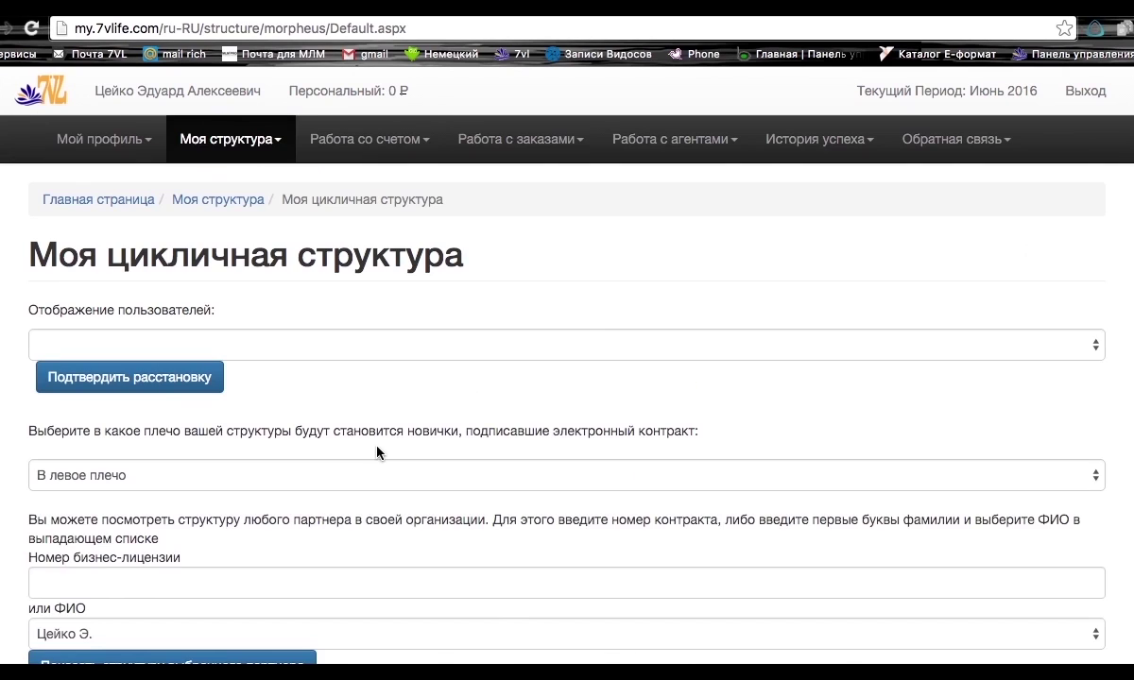
{"action": "scroll", "coordinate": [355, 321], "scroll_direction": "down", "scroll_amount": 3}
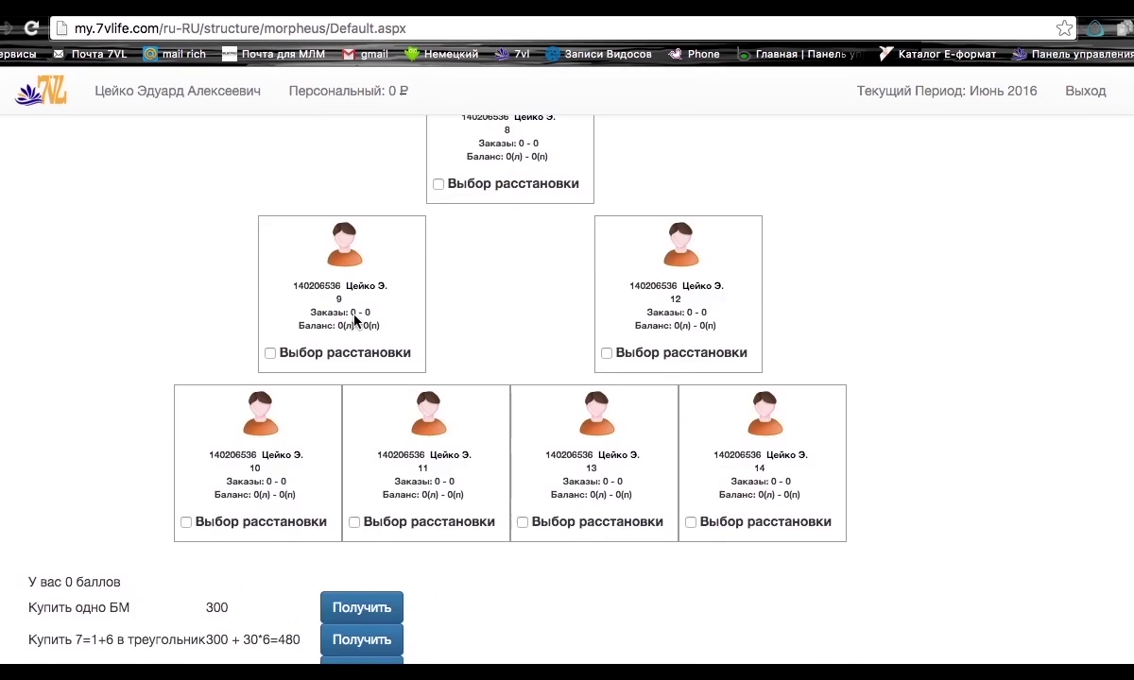
{"action": "scroll", "coordinate": [355, 322], "scroll_direction": "up", "scroll_amount": 2}
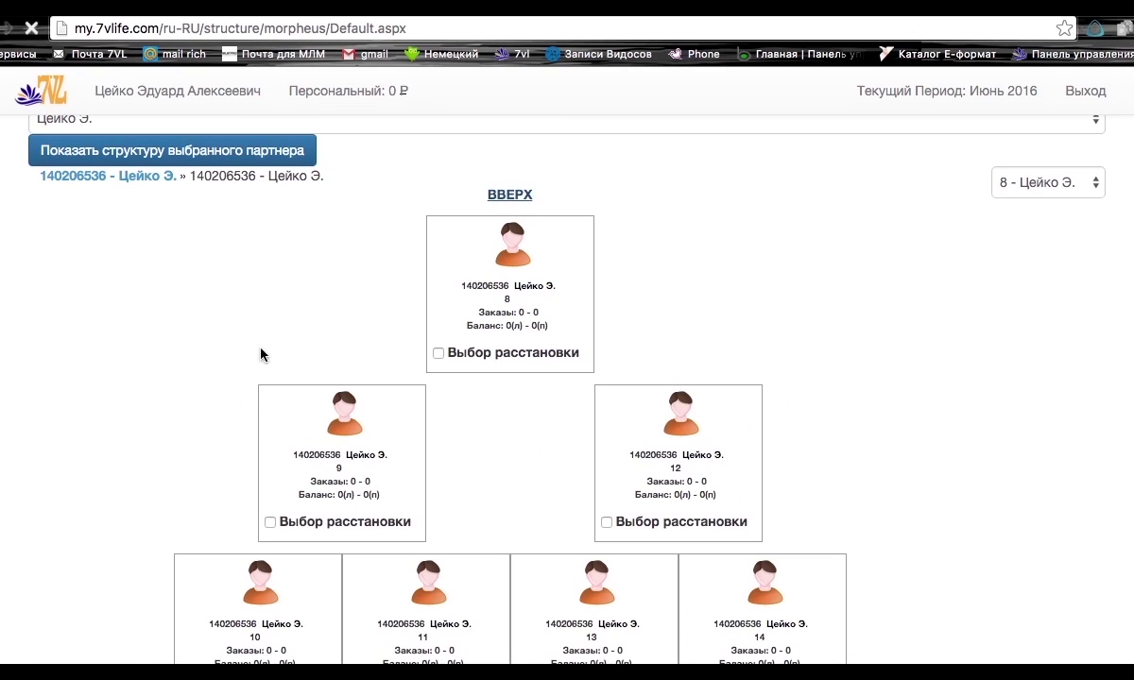
{"action": "scroll", "coordinate": [169, 249], "scroll_direction": "up", "scroll_amount": 5}
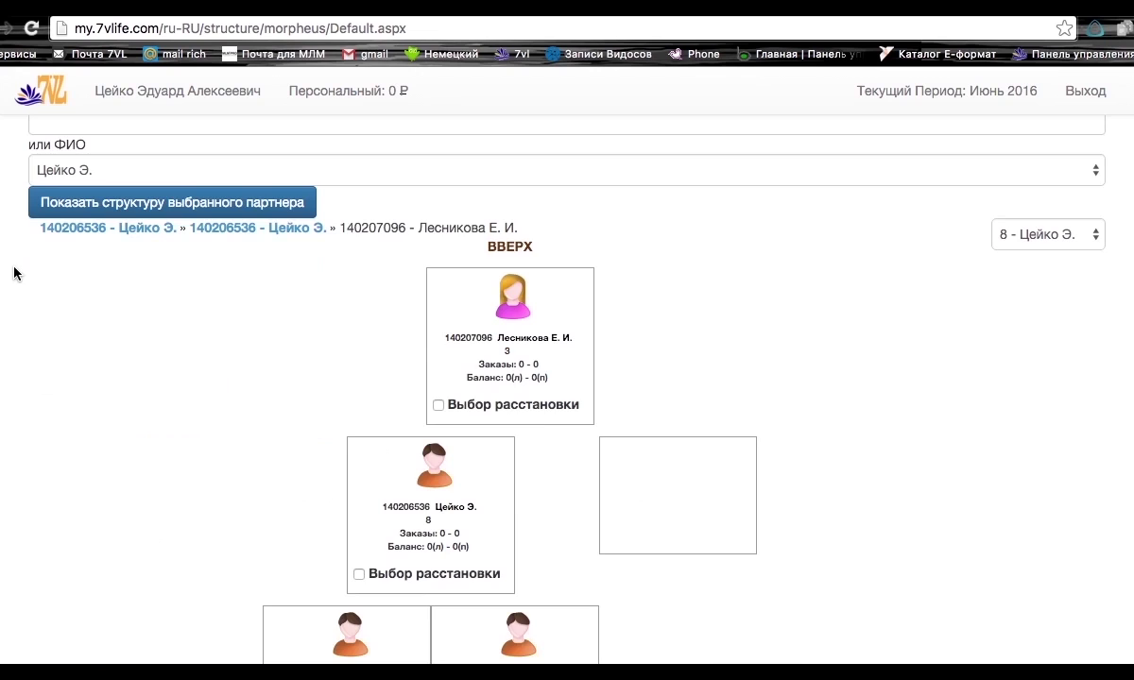
{"action": "scroll", "coordinate": [110, 510], "scroll_direction": "up", "scroll_amount": 5}
{"action": "left_click", "coordinate": [248, 137]}
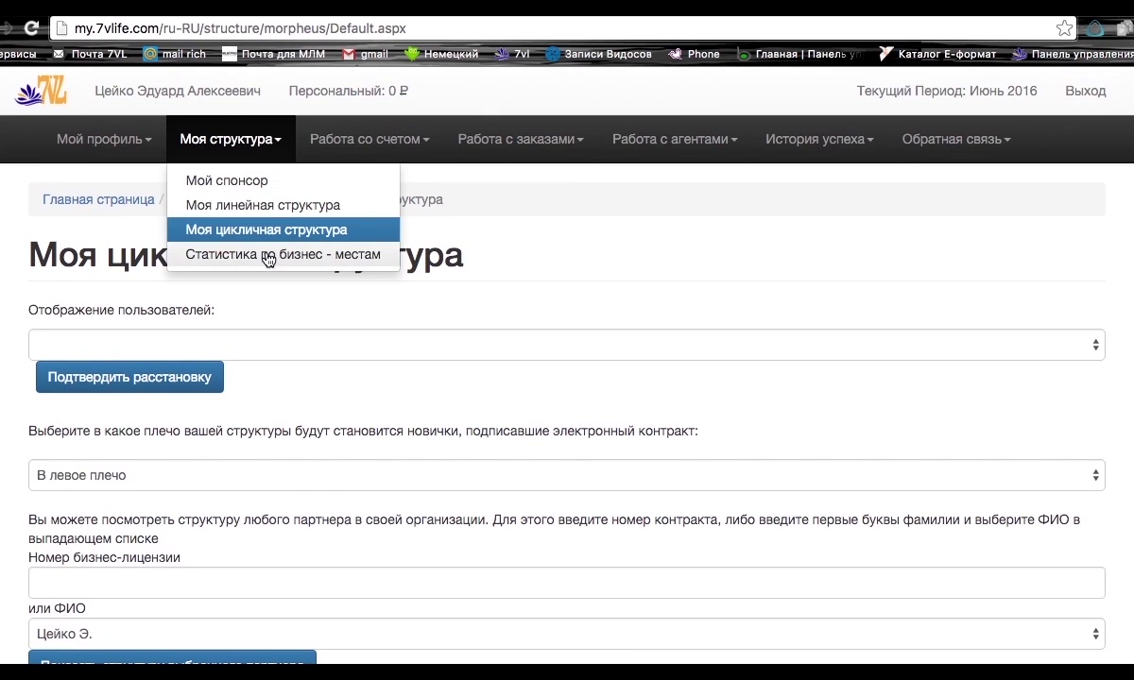
Open Статистика по бизнес-местам and scroll through its weekly business-place balance rows.
{"action": "left_click", "coordinate": [263, 257]}
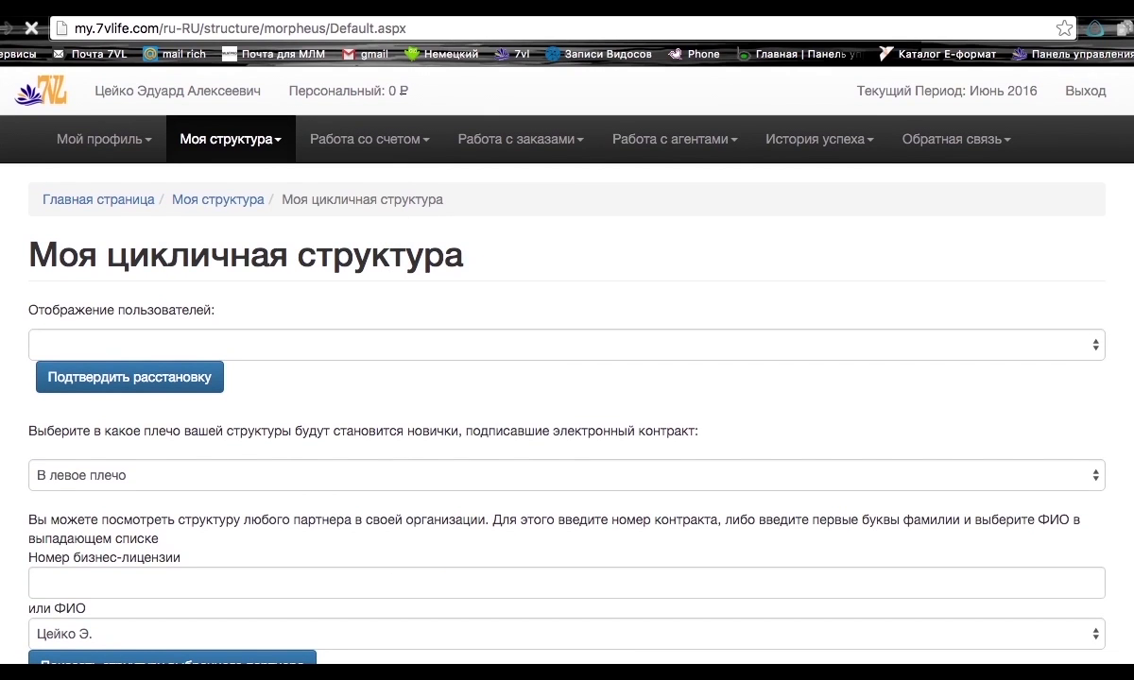
{"action": "scroll", "coordinate": [567, 378], "scroll_direction": "down", "scroll_amount": 5}
{"action": "scroll", "coordinate": [284, 325], "scroll_direction": "down", "scroll_amount": 3}
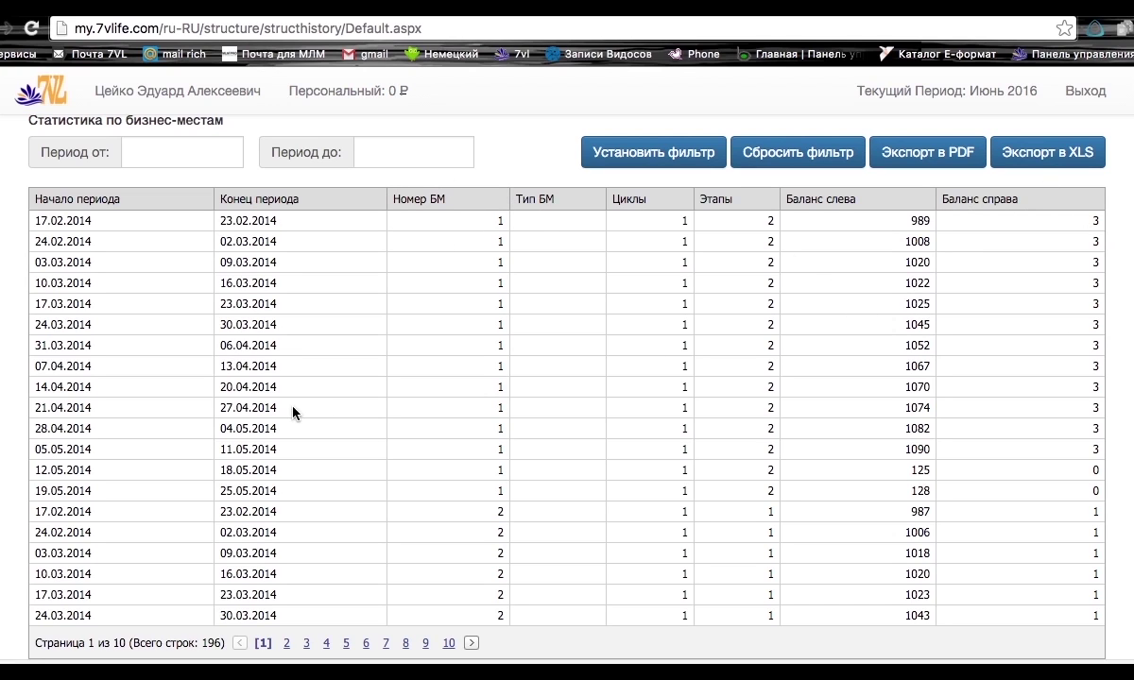
{"action": "scroll", "coordinate": [271, 430], "scroll_direction": "up", "scroll_amount": 10}
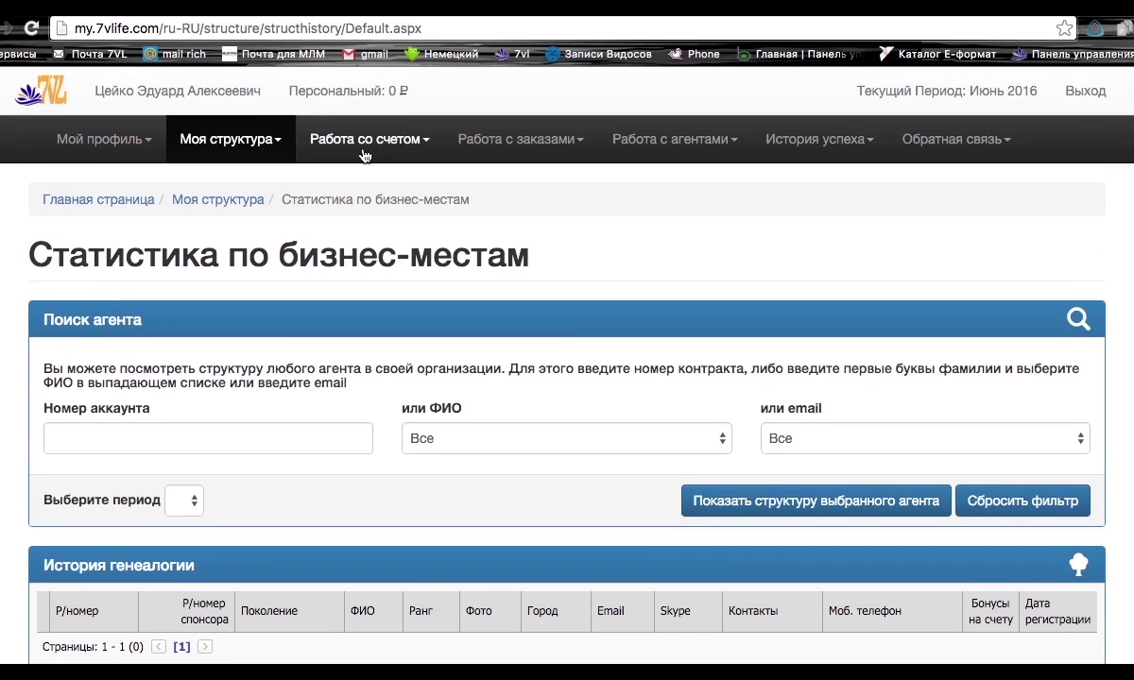
Open Детализация счета from Работа со счетом and review the personal-account operations totalling 3622.
{"action": "left_click", "coordinate": [364, 156]}
{"action": "left_click", "coordinate": [367, 179]}
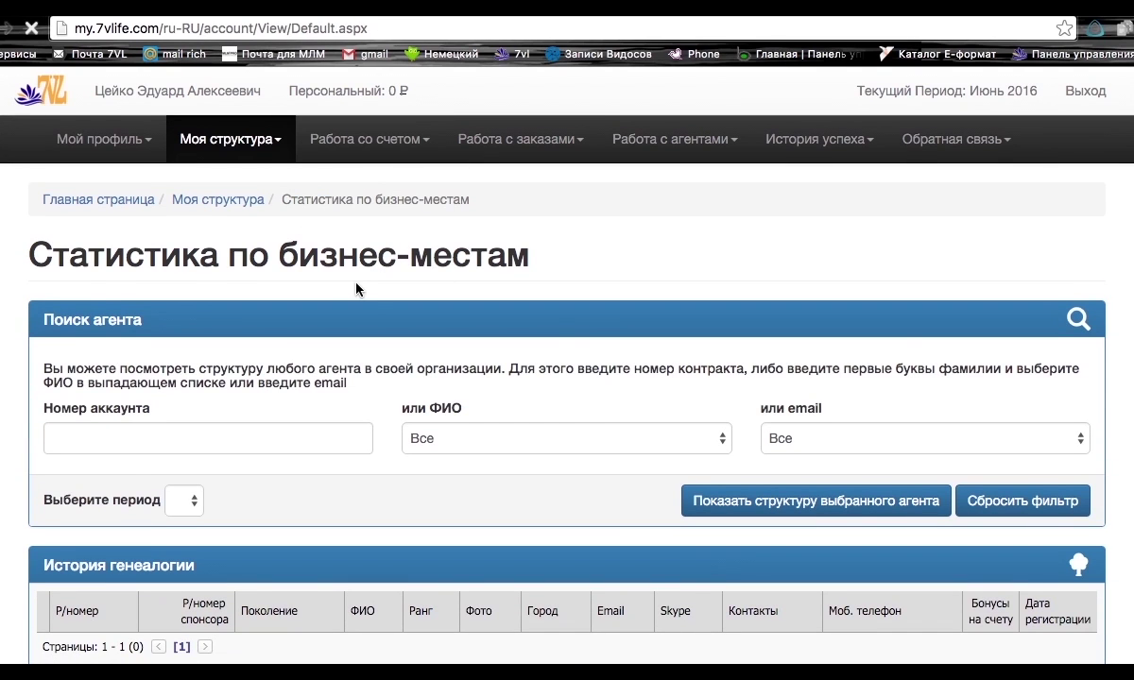
{"action": "scroll", "coordinate": [20, 294], "scroll_direction": "down", "scroll_amount": 4}
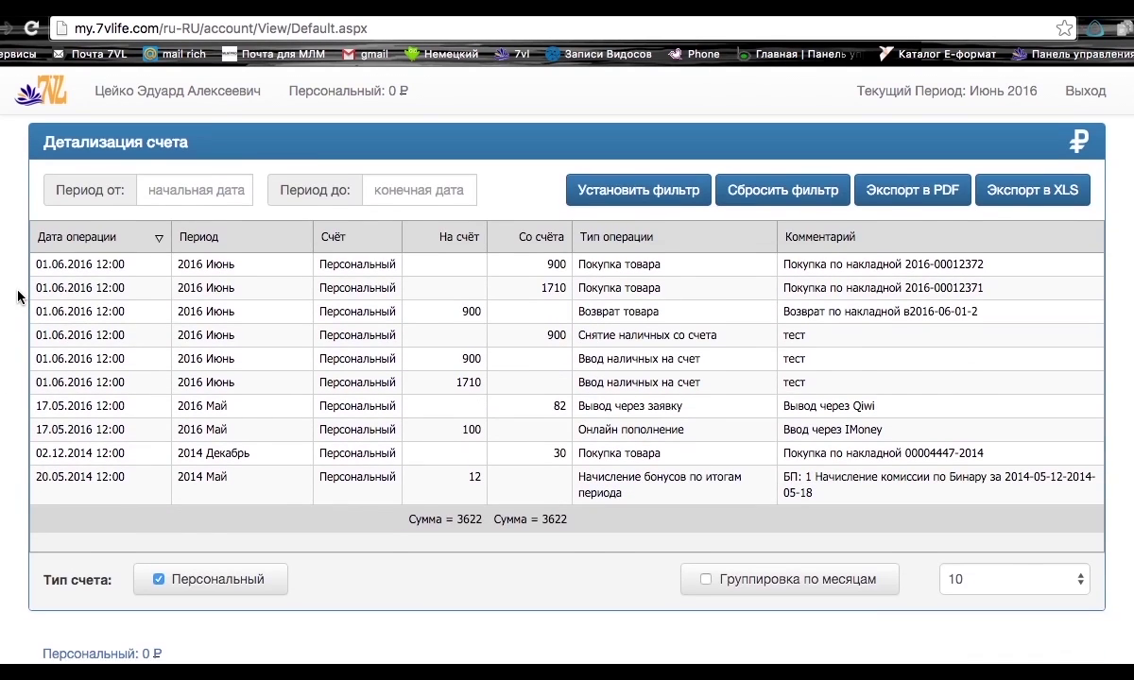
{"action": "scroll", "coordinate": [19, 295], "scroll_direction": "up", "scroll_amount": 2}
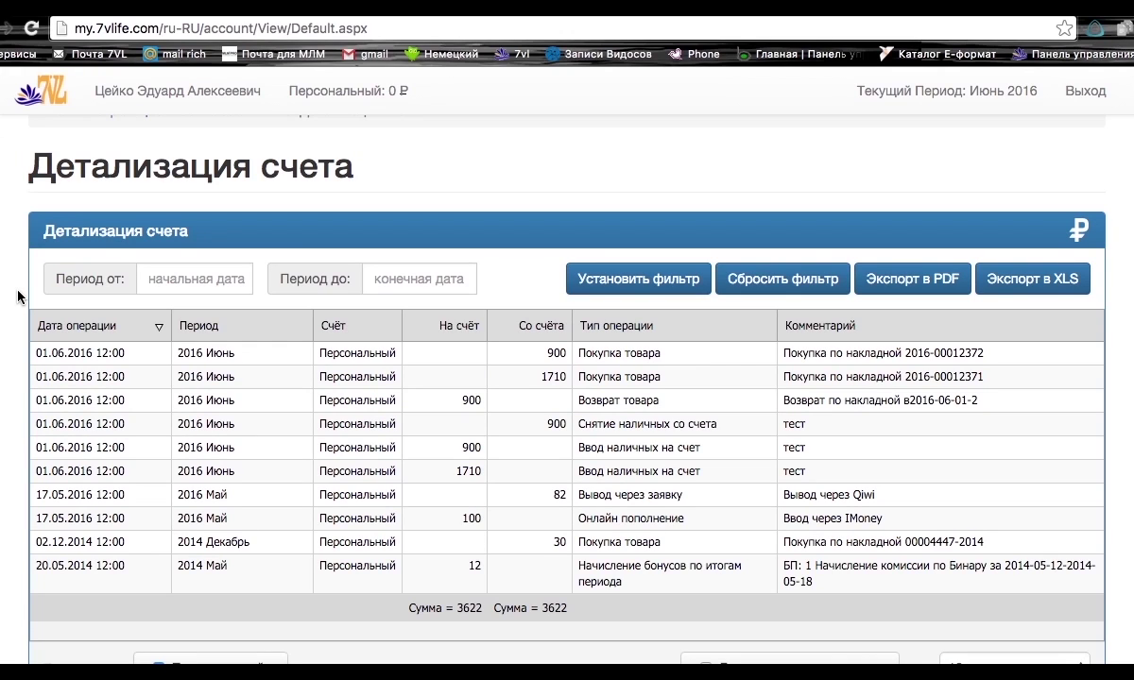
{"action": "scroll", "coordinate": [19, 296], "scroll_direction": "up", "scroll_amount": 2}
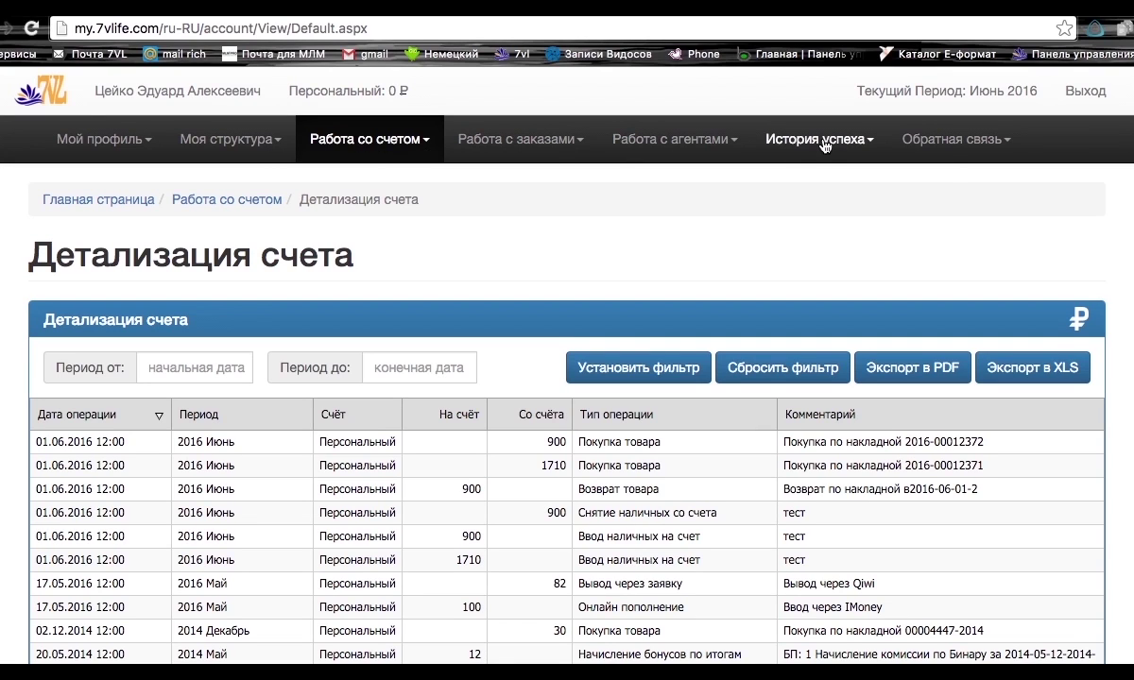
{"action": "left_click", "coordinate": [774, 139]}
{"action": "left_click", "coordinate": [821, 192]}
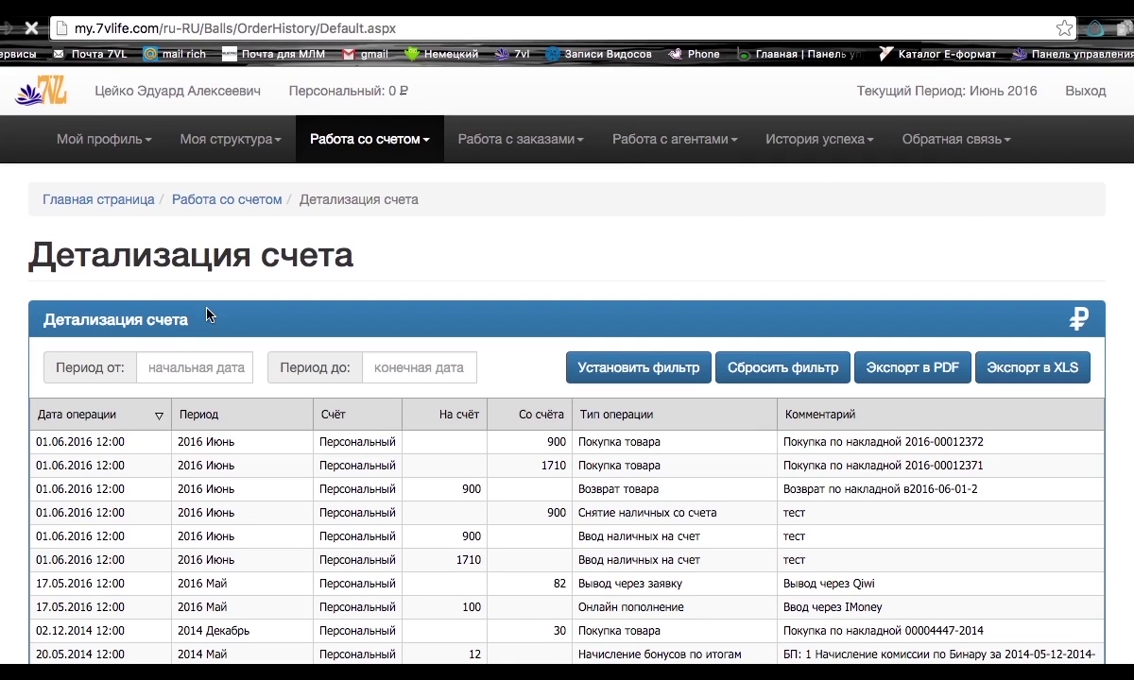
{"action": "scroll", "coordinate": [12, 292], "scroll_direction": "down", "scroll_amount": 3}
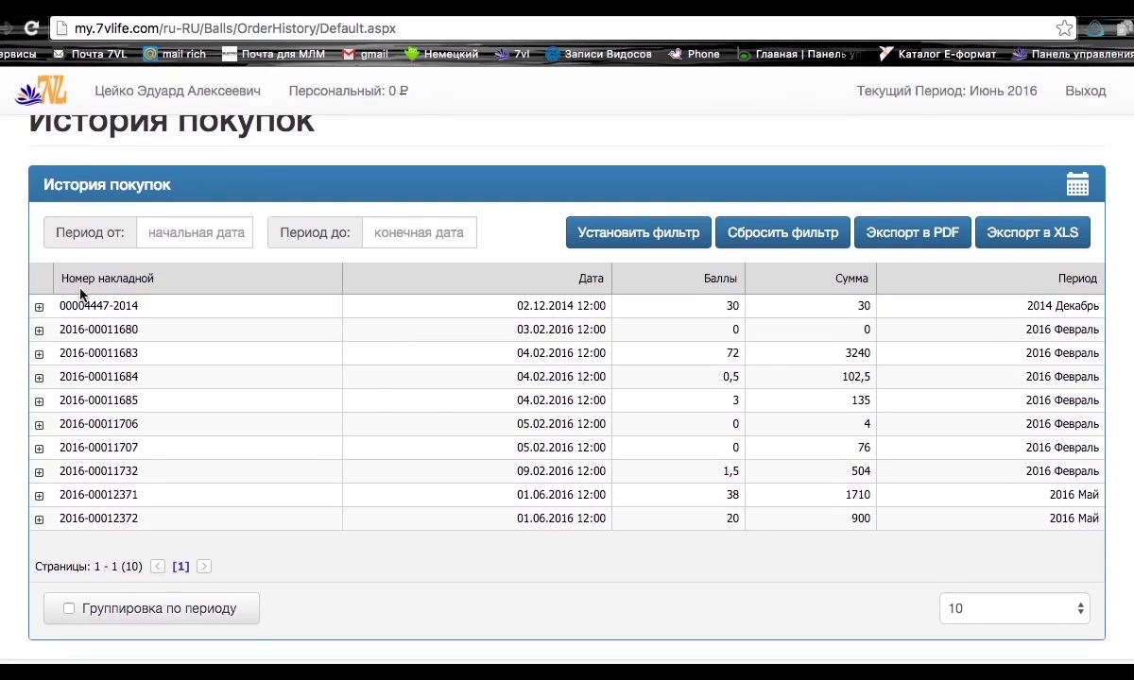
{"action": "left_click", "coordinate": [39, 305]}
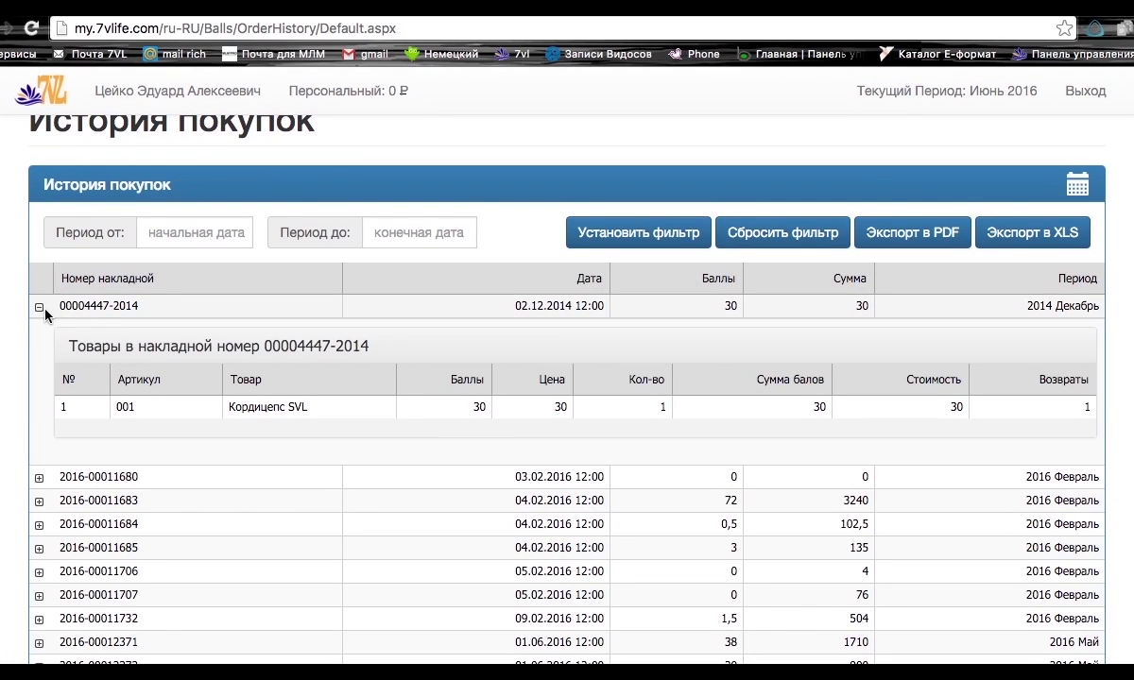
{"action": "left_click", "coordinate": [38, 305]}
{"action": "scroll", "coordinate": [687, 135], "scroll_direction": "up", "scroll_amount": 3}
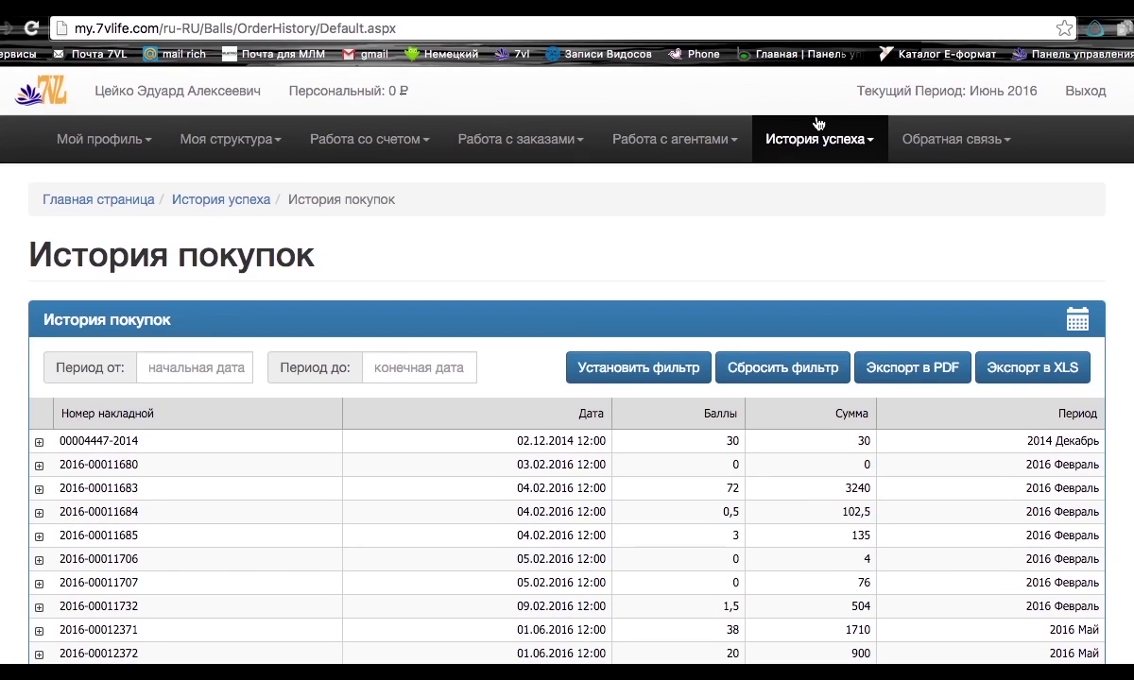
View История баллов, then move on to История бонусов.
{"action": "left_click", "coordinate": [768, 139]}
{"action": "left_click", "coordinate": [821, 210]}
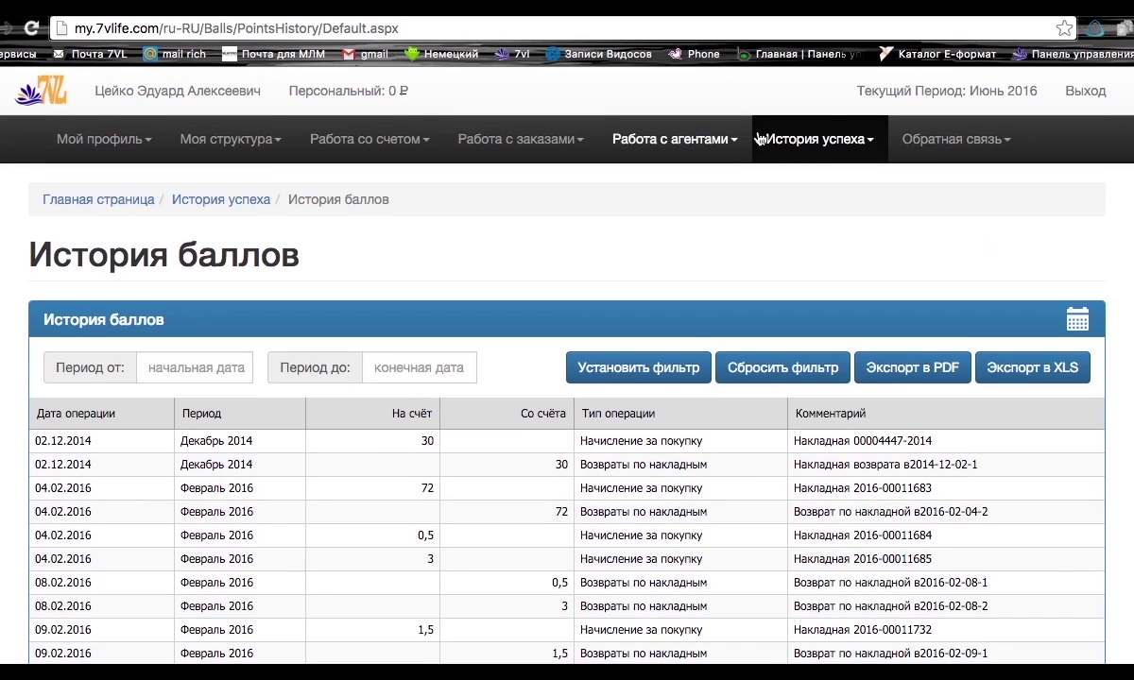
{"action": "left_click", "coordinate": [759, 139]}
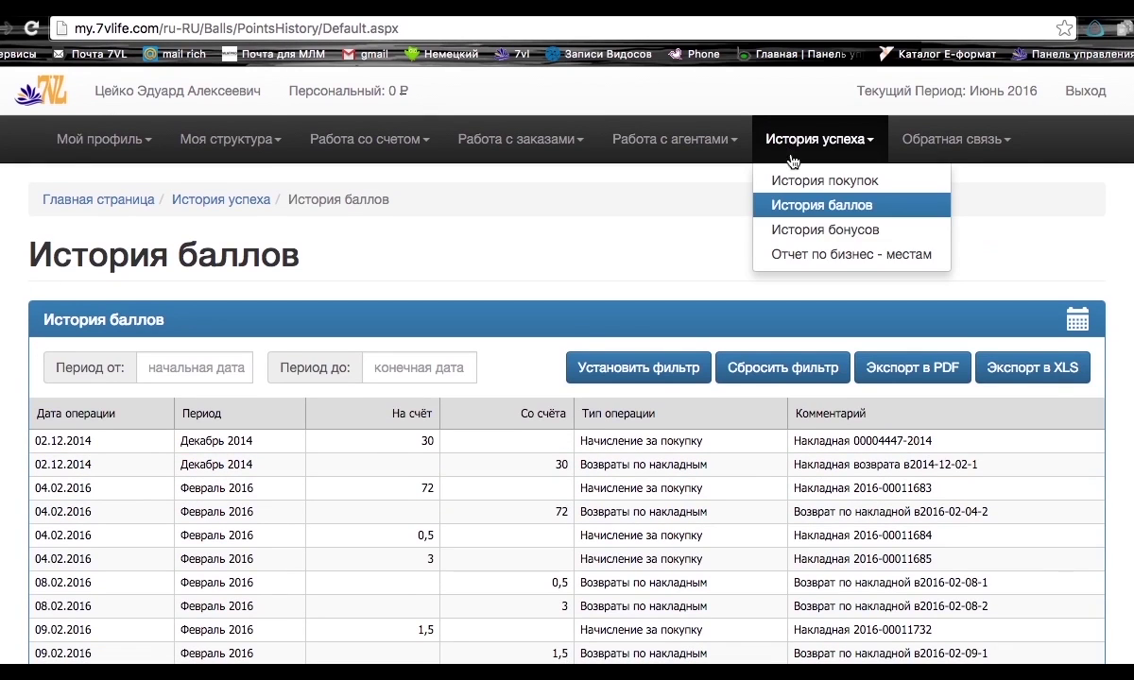
{"action": "left_click", "coordinate": [803, 230]}
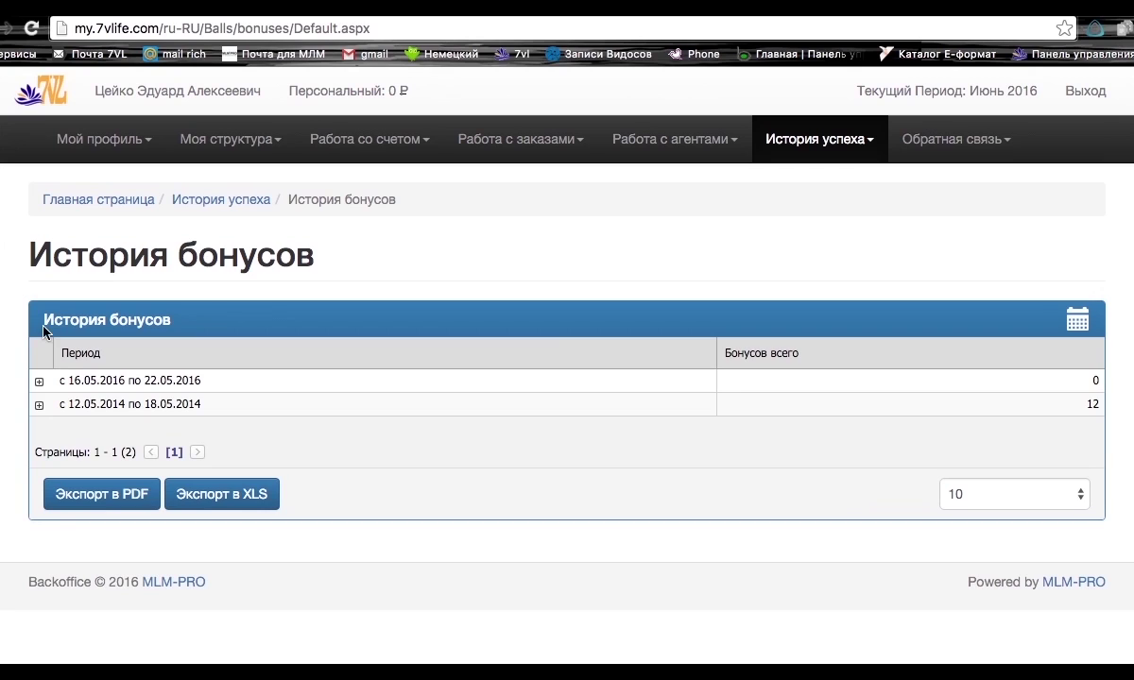
Expand the 16.05.2016–22.05.2016 bonus period to show its 2,4 and -2,4 accruals.
{"action": "left_click", "coordinate": [39, 382]}
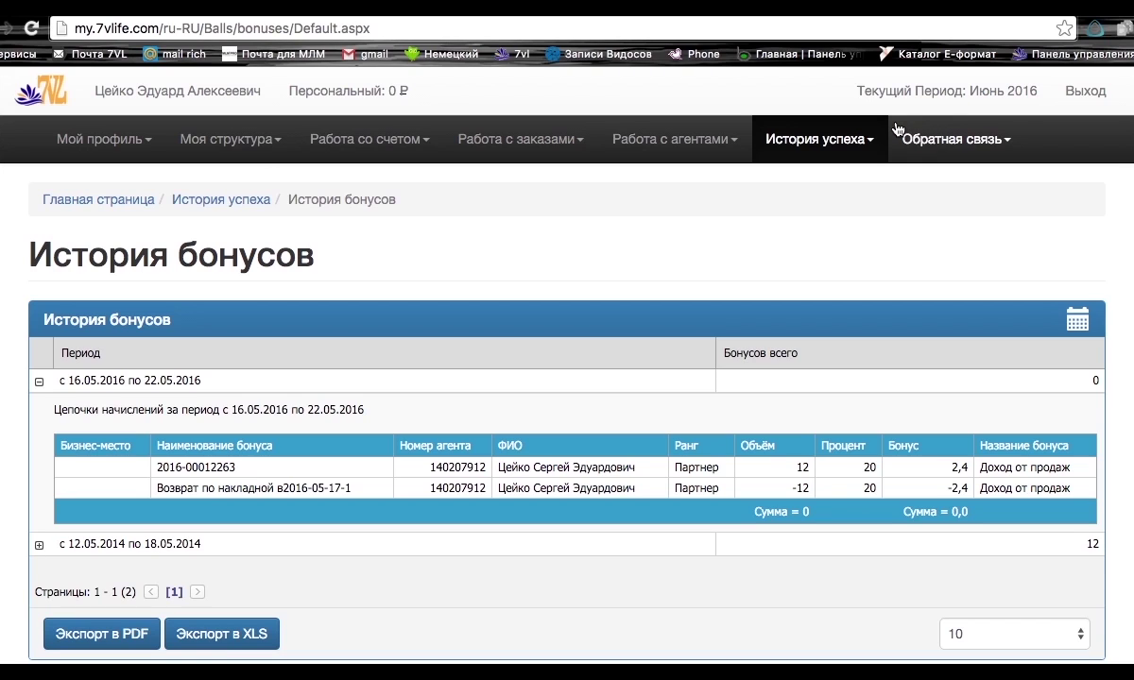
{"action": "left_click", "coordinate": [930, 147]}
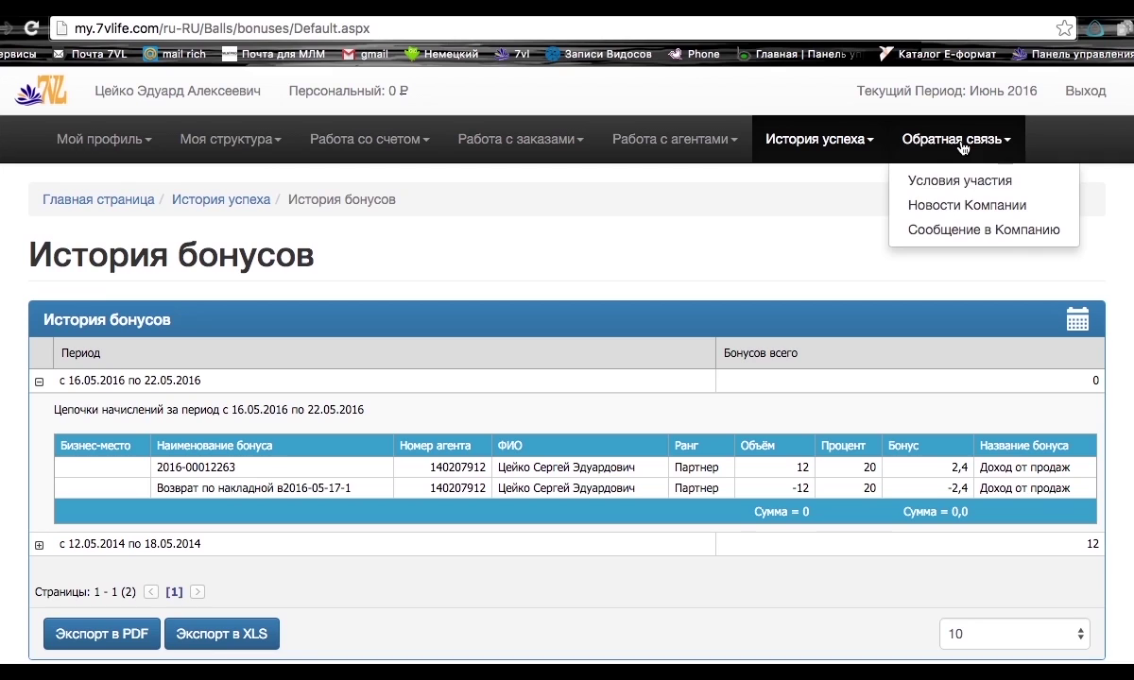
View Новости Компании, then open the Сообщение в Компанию form under Обратная связь.
{"action": "left_click", "coordinate": [958, 215]}
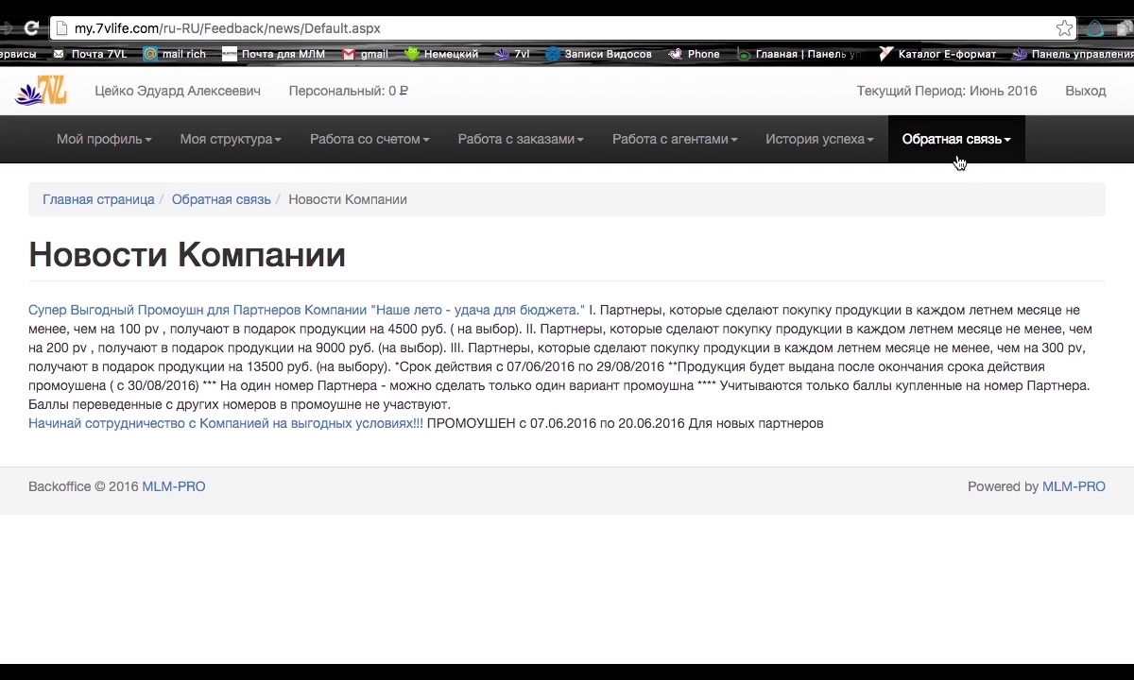
{"action": "left_click", "coordinate": [959, 142]}
{"action": "left_click", "coordinate": [952, 232]}
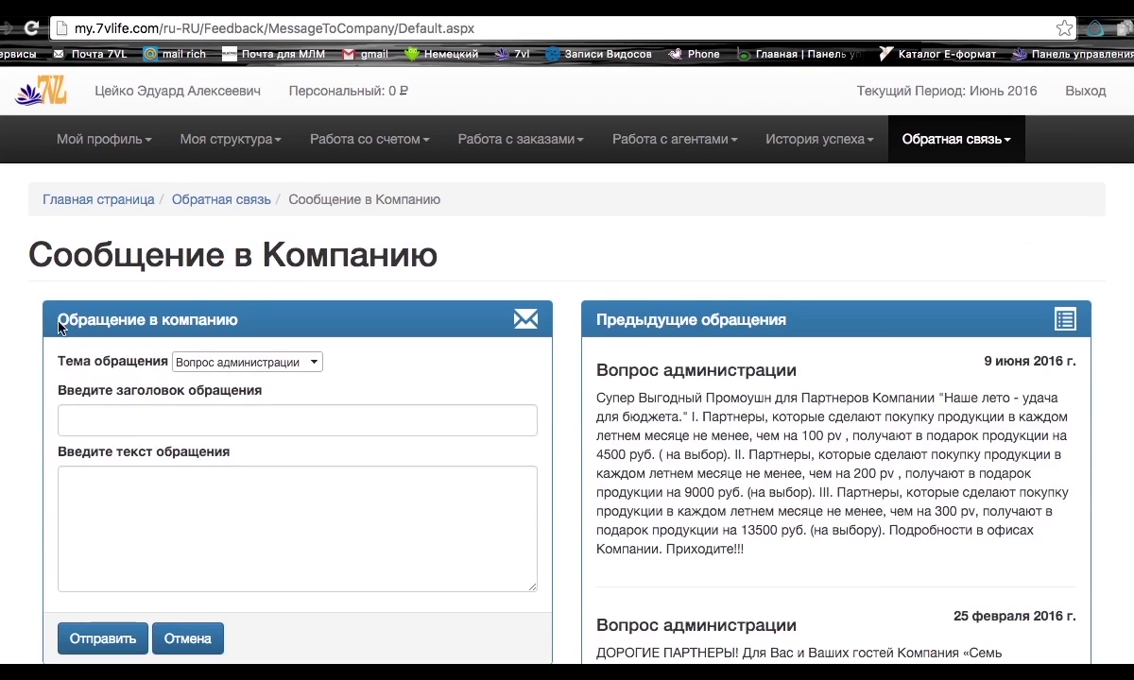
{"action": "scroll", "coordinate": [150, 356], "scroll_direction": "down", "scroll_amount": 3}
Send a message titled 'Цена' reading 'Сколько стоит кордицепс' to the company.
{"action": "left_click", "coordinate": [153, 211]}
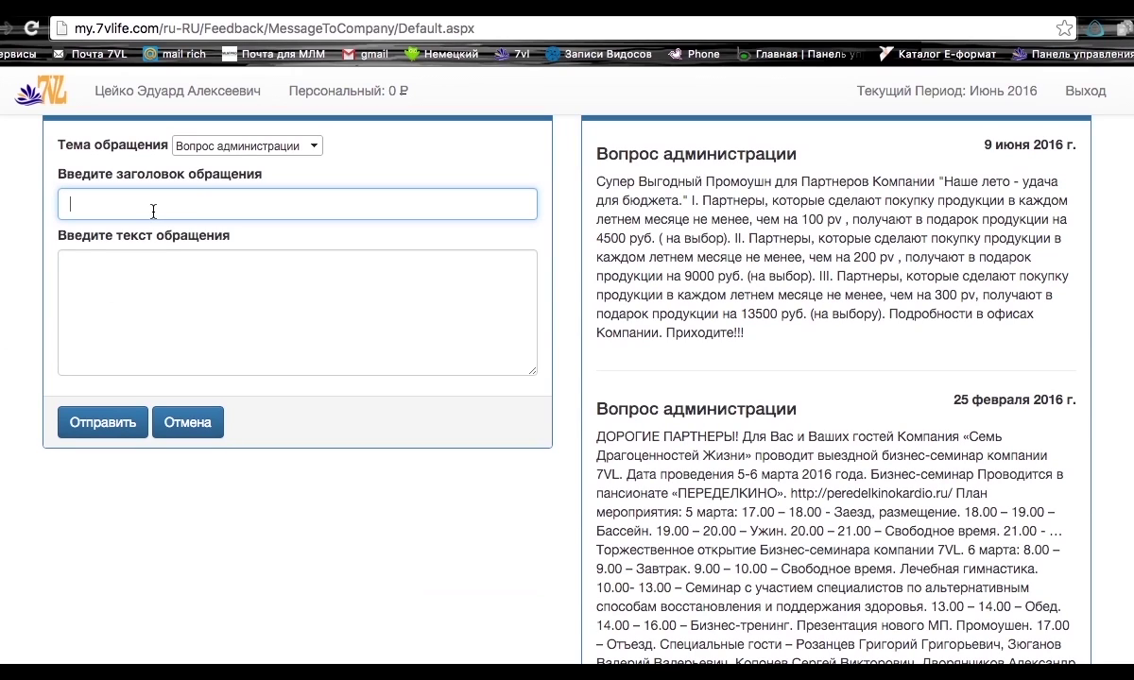
{"action": "type", "text": "crjkmrj cnjbn rjhlb"}
{"action": "key", "text": "super+a"}
{"action": "key", "text": "BackSpace"}
{"action": "type", "text": "We"}
{"action": "key", "text": "BackSpace"}
{"action": "key", "text": "BackSpace"}
{"action": "type", "text": "Цена"}
{"action": "left_click", "coordinate": [76, 265]}
{"action": "type", "text": "Сколько стоит кордицепс"}
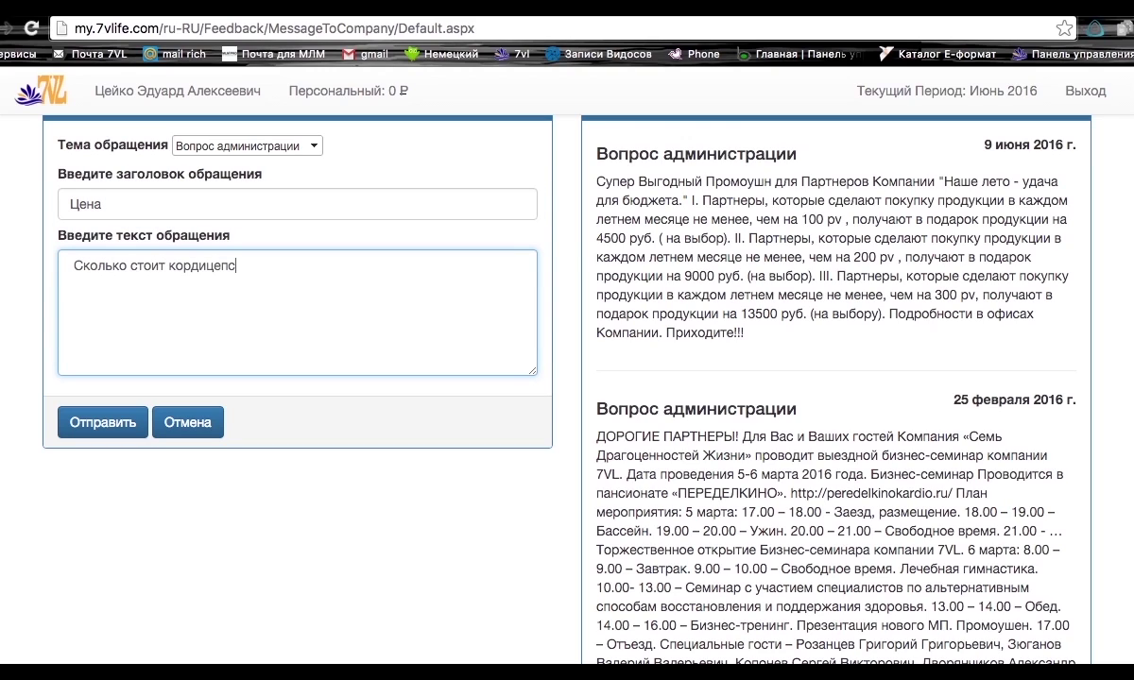
{"action": "left_click", "coordinate": [104, 425]}
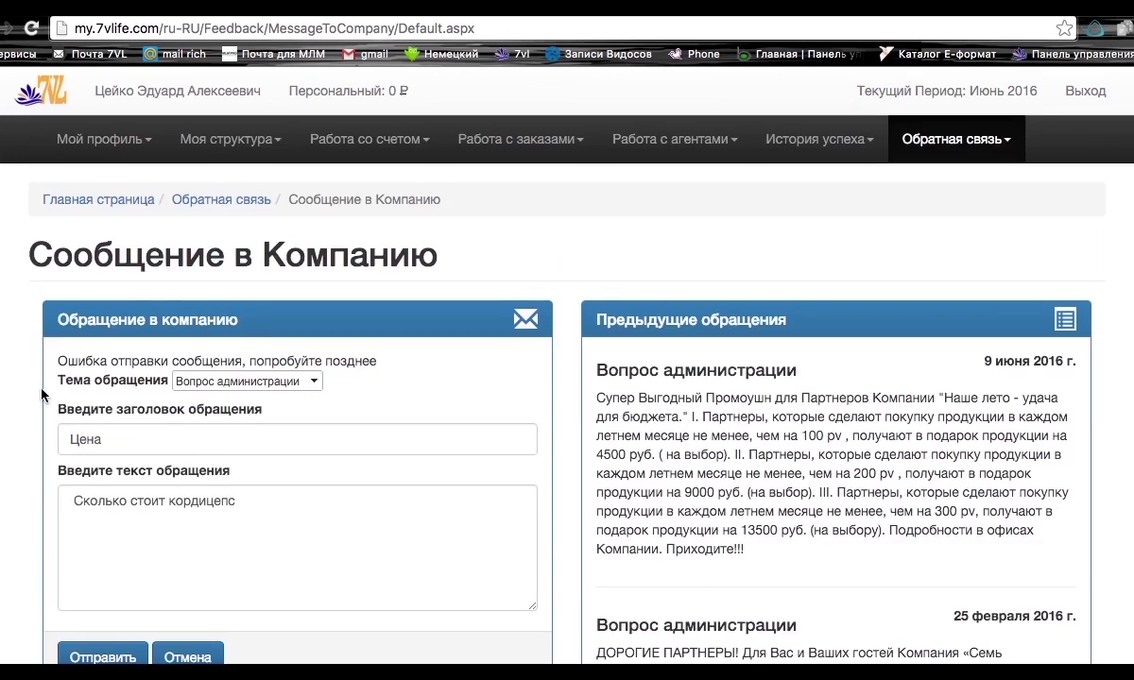